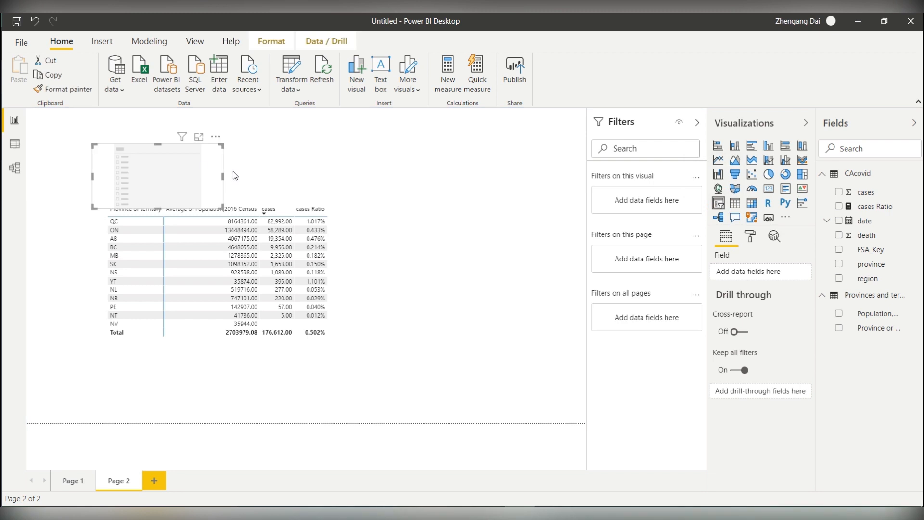
# - Move the empty slicer off the table, fill it with the CAcovid province field and enlarge it so all provinces are listed
pyautogui.moveTo(214, 173); pyautogui.dragTo(546, 178)
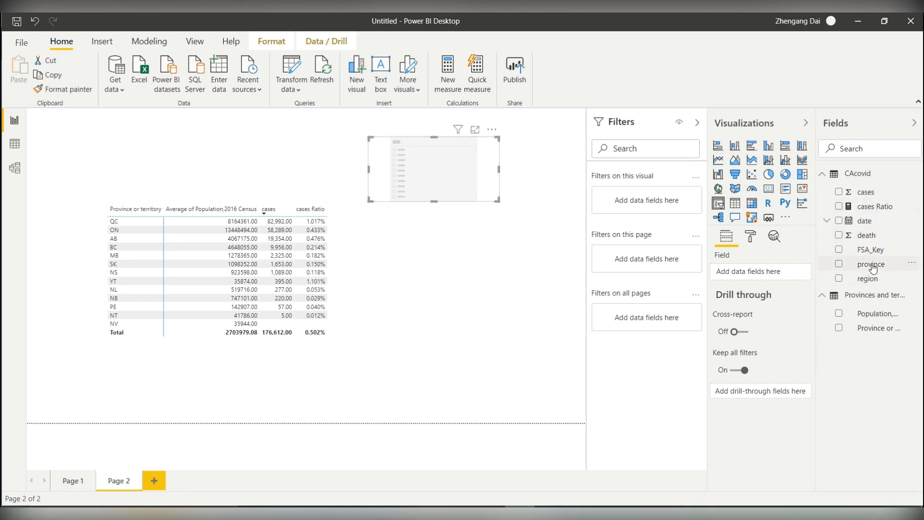
pyautogui.moveTo(874, 267); pyautogui.dragTo(454, 165)
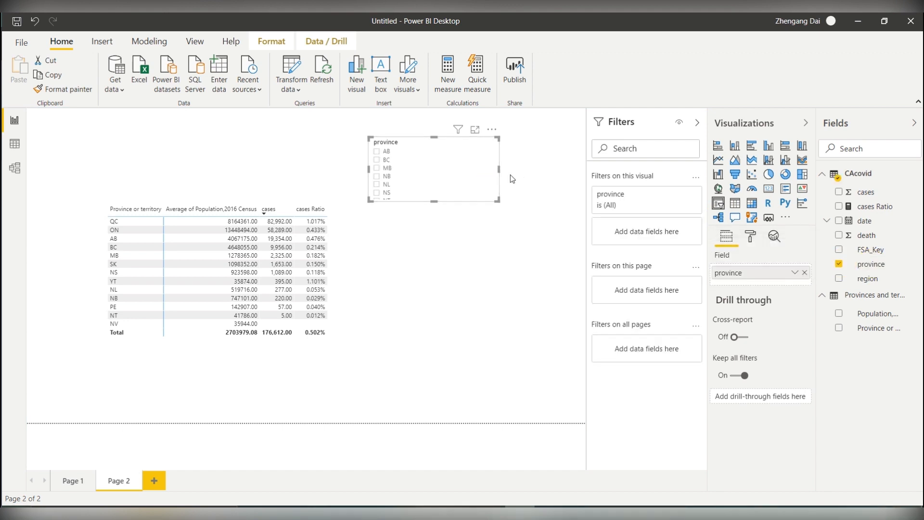
pyautogui.moveTo(498, 199); pyautogui.dragTo(522, 259)
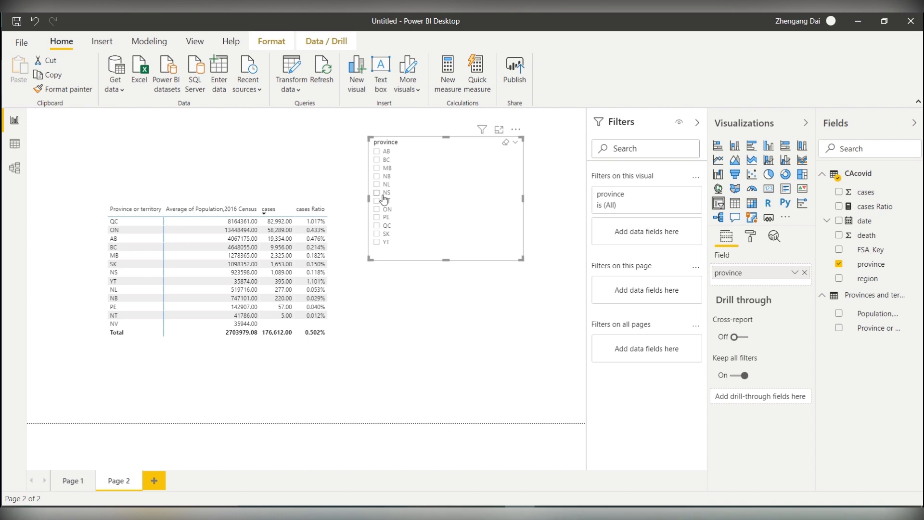
# - Set the province slicer's orientation to Horizontal and resize it into a wide, low strip
pyautogui.click(750, 236)
pyautogui.click(743, 280)
pyautogui.scroll(-2, 758, 370)
pyautogui.click(780, 337)
pyautogui.click(767, 360)
pyautogui.moveTo(528, 266); pyautogui.dragTo(550, 165)
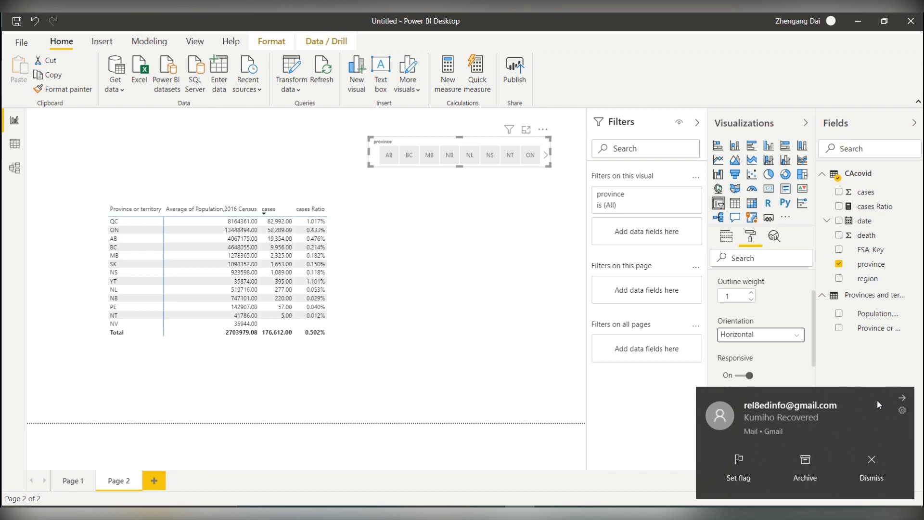
# - Dismiss the mail notifications, move the slicer above the table and widen it to fit all province buttons
pyautogui.click(903, 399)
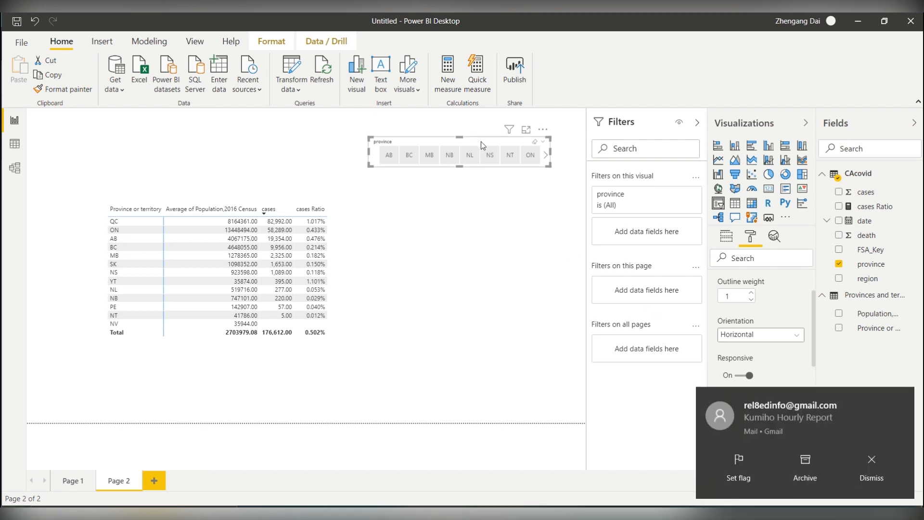
pyautogui.click(901, 399)
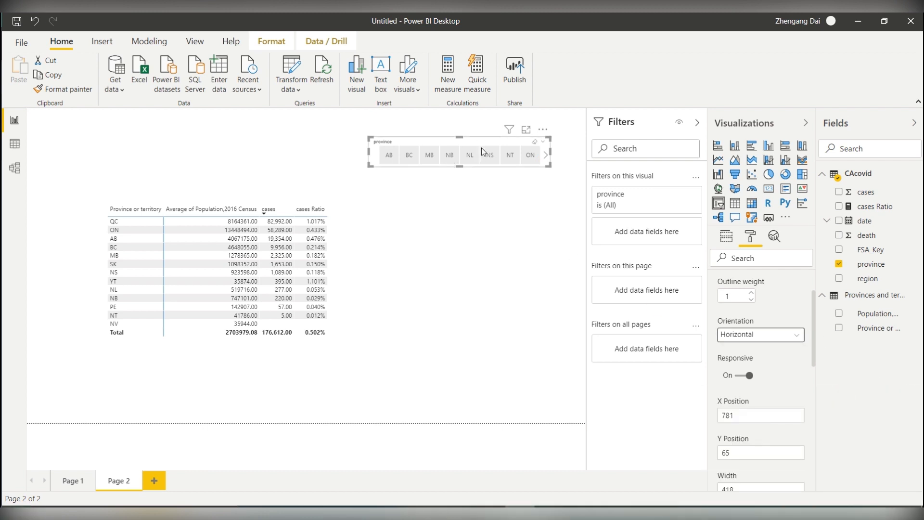
pyautogui.moveTo(481, 141); pyautogui.dragTo(281, 137)
pyautogui.moveTo(351, 165); pyautogui.dragTo(435, 165)
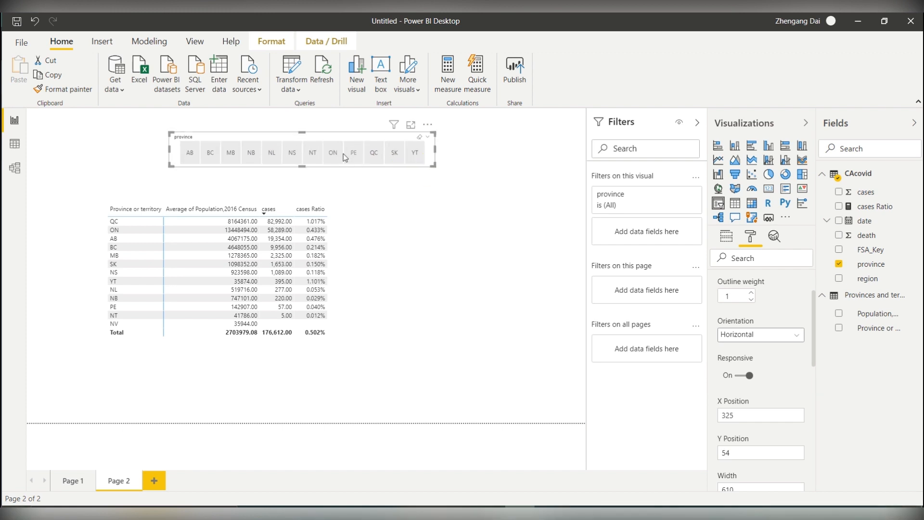
# - Filter by ON in the slicer to check how the table responds
pyautogui.click(336, 155)
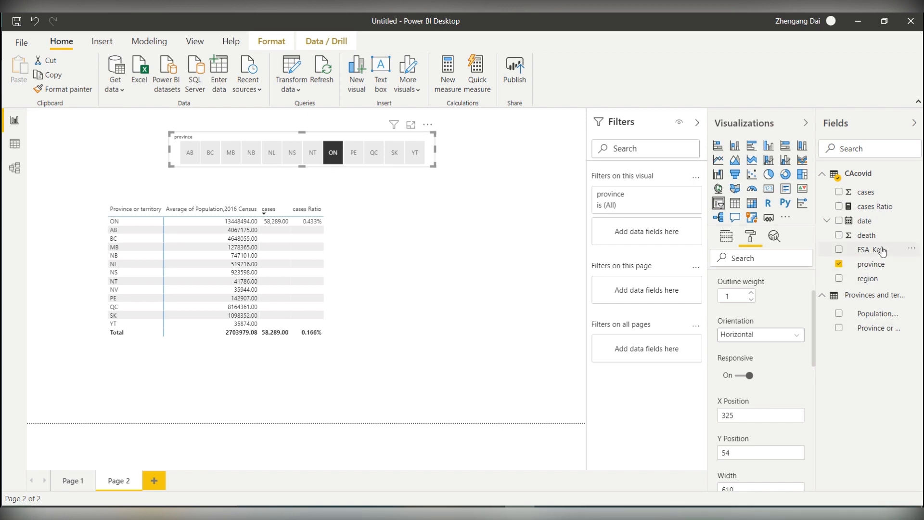
pyautogui.click(341, 158)
# - Replace the slicer's province field with Province or territory and enlarge the slicer to fit all buttons through YT
pyautogui.click(839, 264)
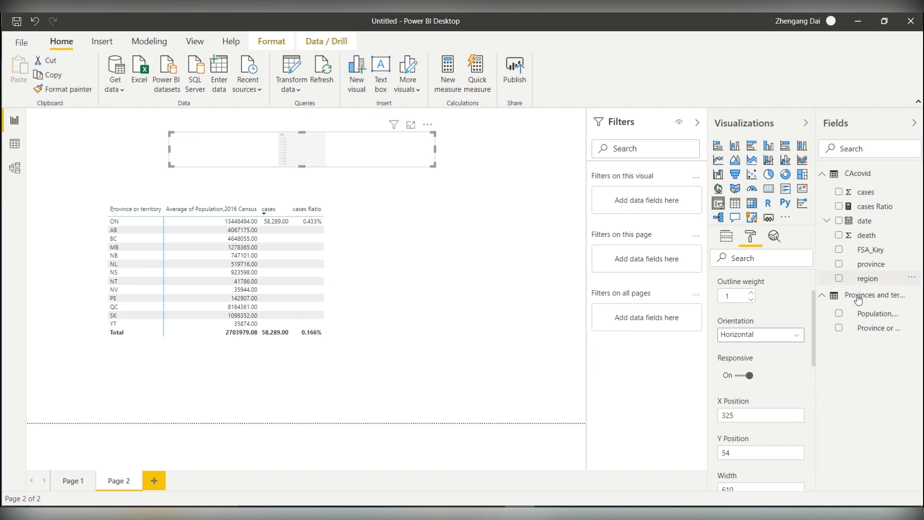
pyautogui.click(840, 329)
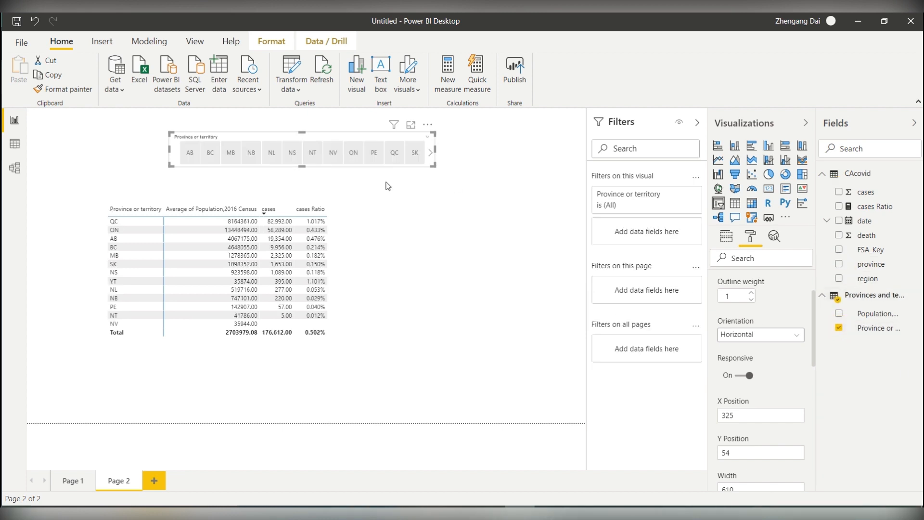
pyautogui.moveTo(433, 166); pyautogui.dragTo(480, 179)
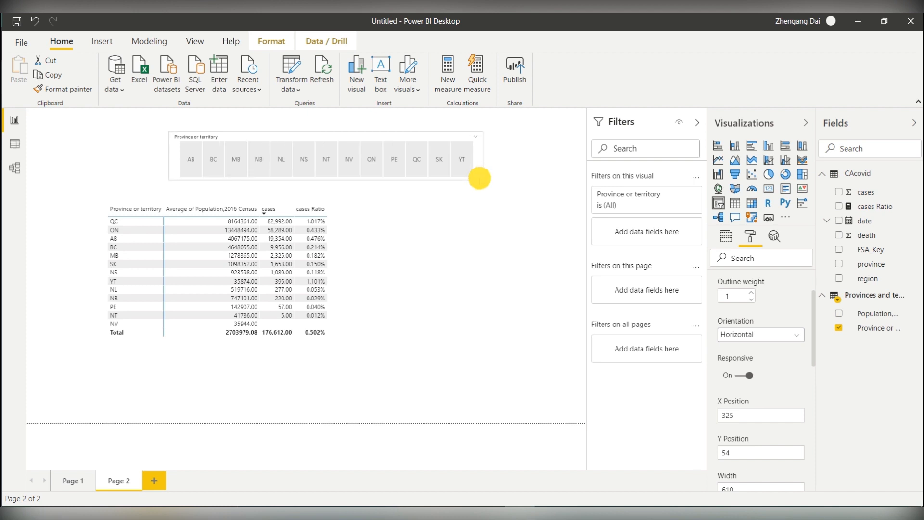
# - Test the slicer on the table with NB, MB, BC, AB, NB, NL and NS in turn
pyautogui.click(260, 161)
pyautogui.click(232, 156)
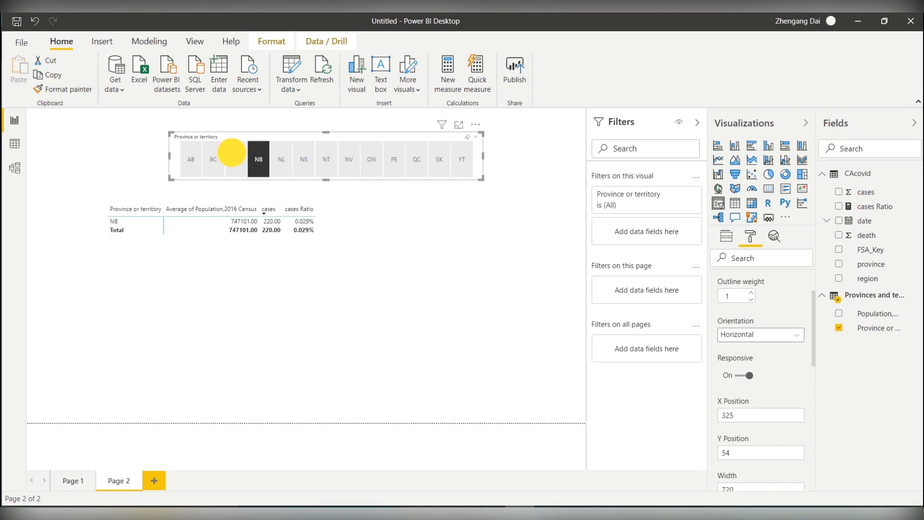
pyautogui.click(214, 160)
pyautogui.click(191, 159)
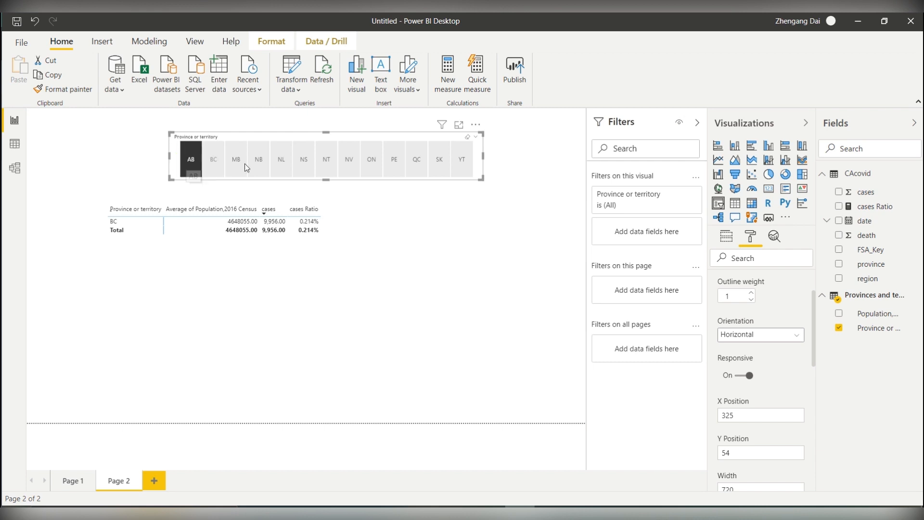
pyautogui.click(263, 161)
pyautogui.click(282, 160)
pyautogui.click(304, 159)
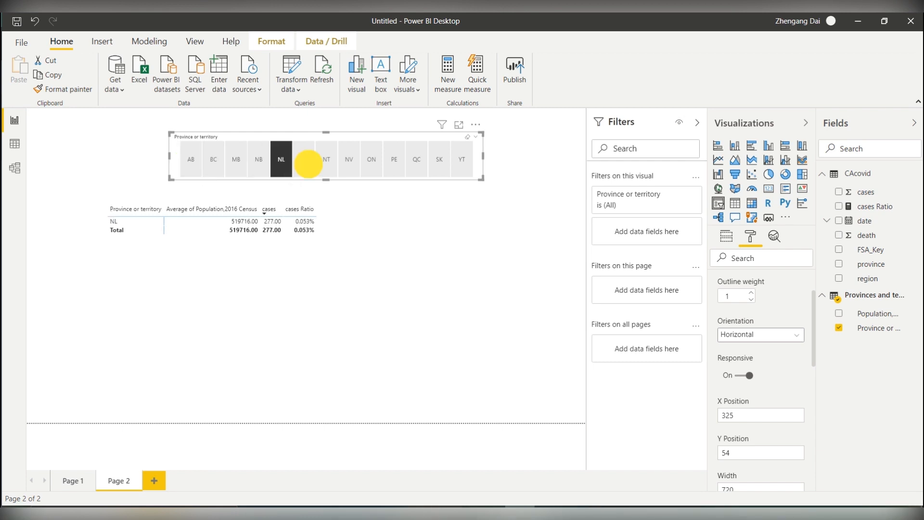
# - Shift the slicer left to line up above the table and clear its NS selection
pyautogui.moveTo(388, 137); pyautogui.dragTo(314, 141)
pyautogui.click(237, 162)
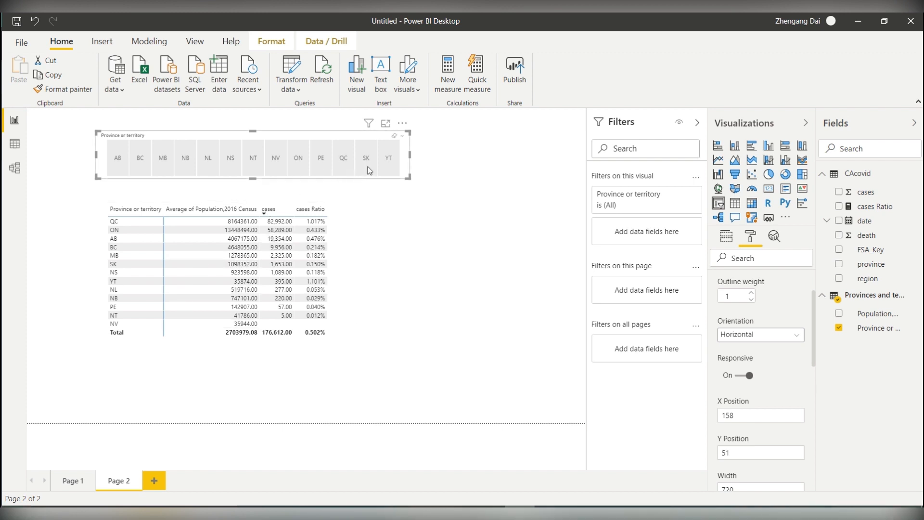
# - Convert the table to a line and clustered column chart, move it under the slicer and enlarge it to about 766 by 431
pyautogui.click(339, 223)
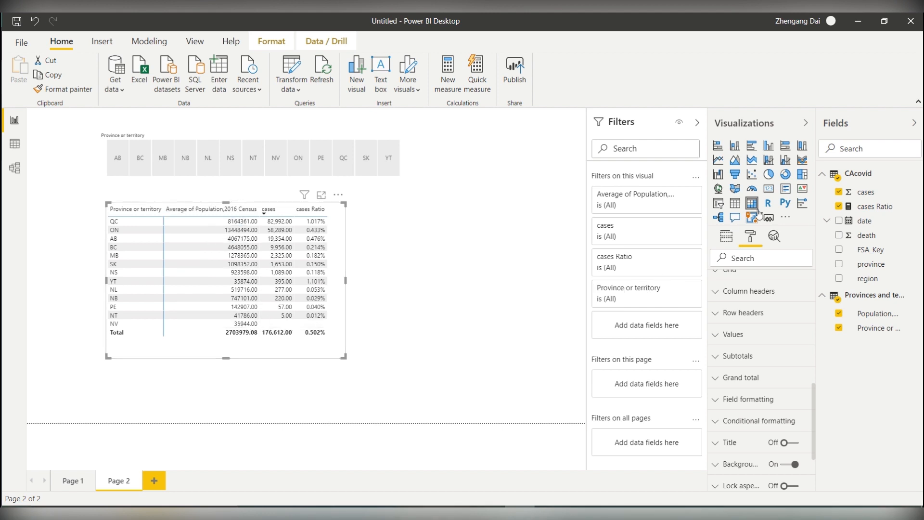
pyautogui.click(786, 163)
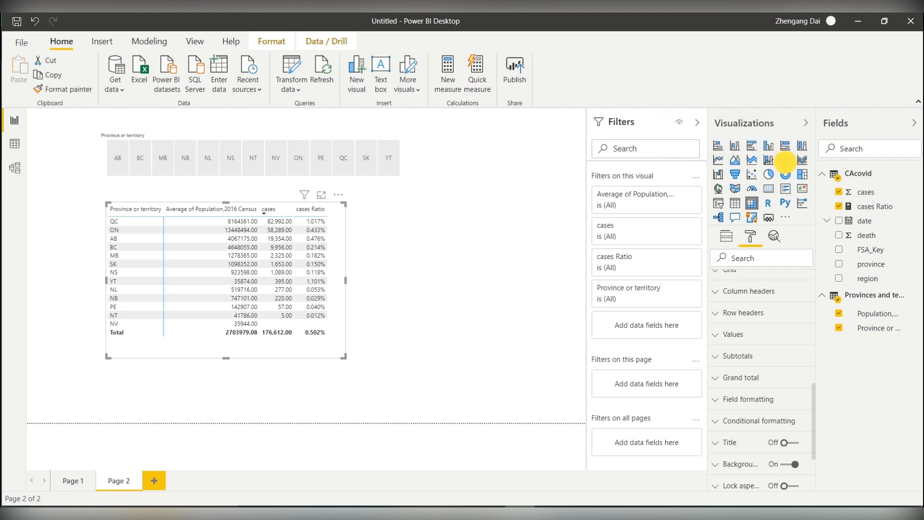
pyautogui.moveTo(330, 224); pyautogui.dragTo(311, 214)
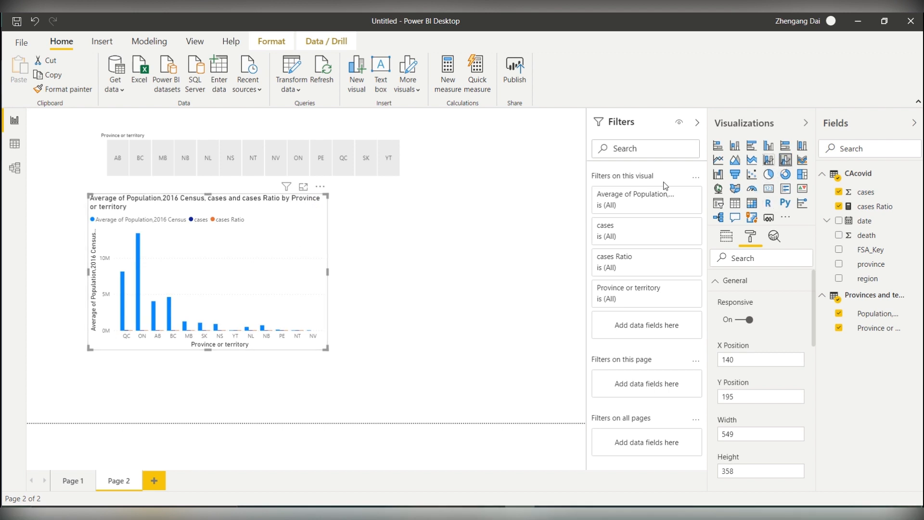
pyautogui.moveTo(328, 348); pyautogui.dragTo(422, 380)
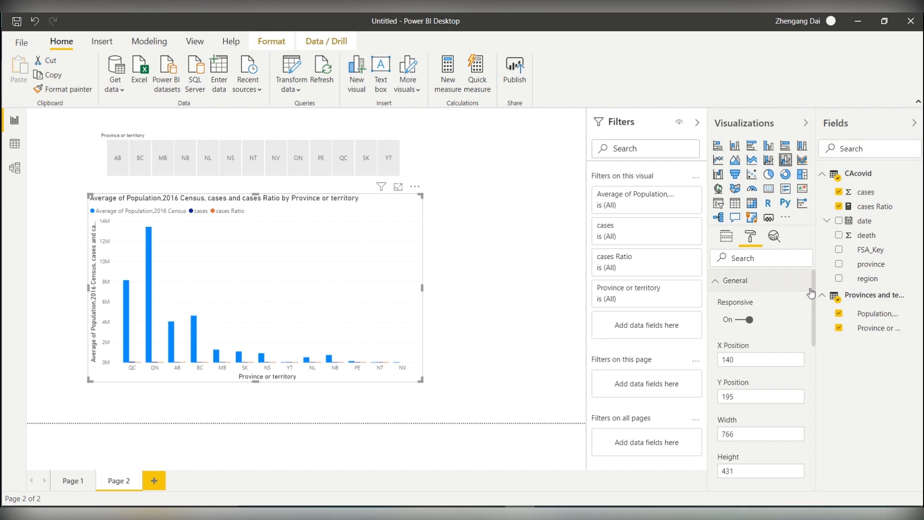
# - Move cases Ratio from the chart's column values to its line values and remove the average population field
pyautogui.moveTo(814, 290); pyautogui.dragTo(822, 255)
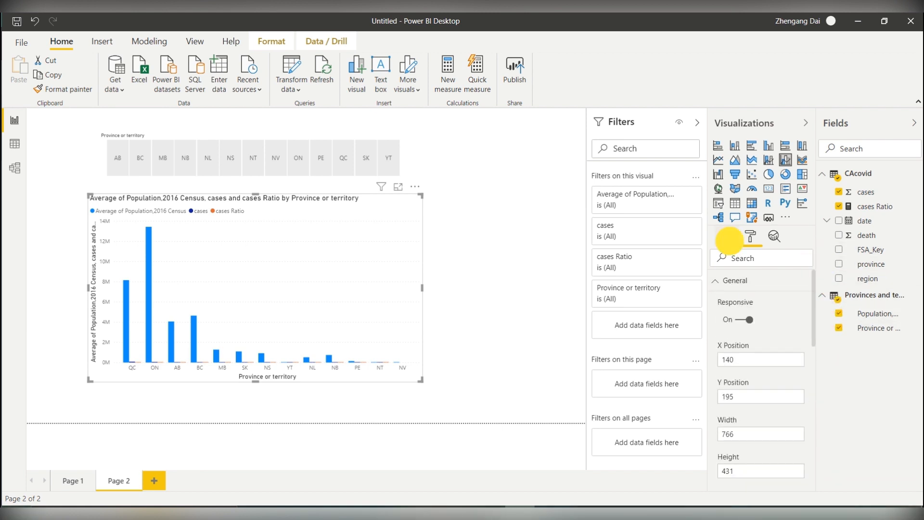
pyautogui.click(729, 238)
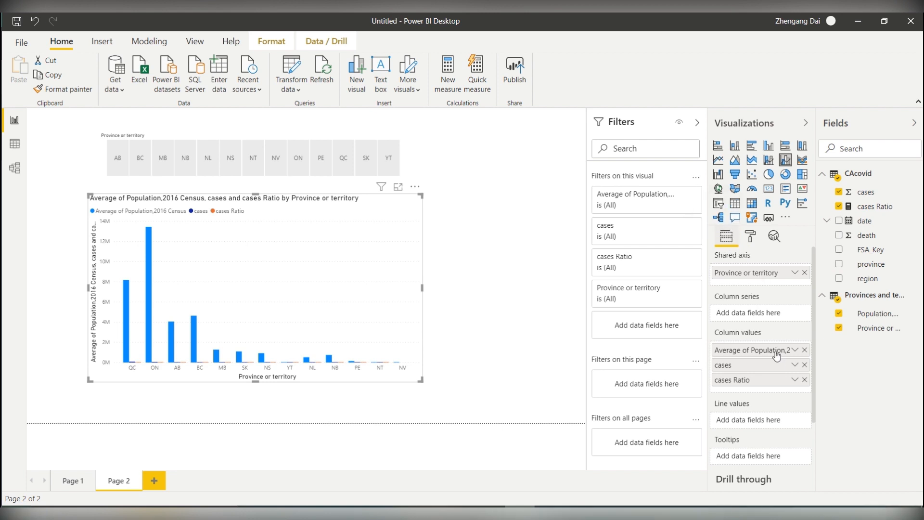
pyautogui.moveTo(813, 342); pyautogui.dragTo(813, 375)
pyautogui.moveTo(744, 341); pyautogui.dragTo(750, 377)
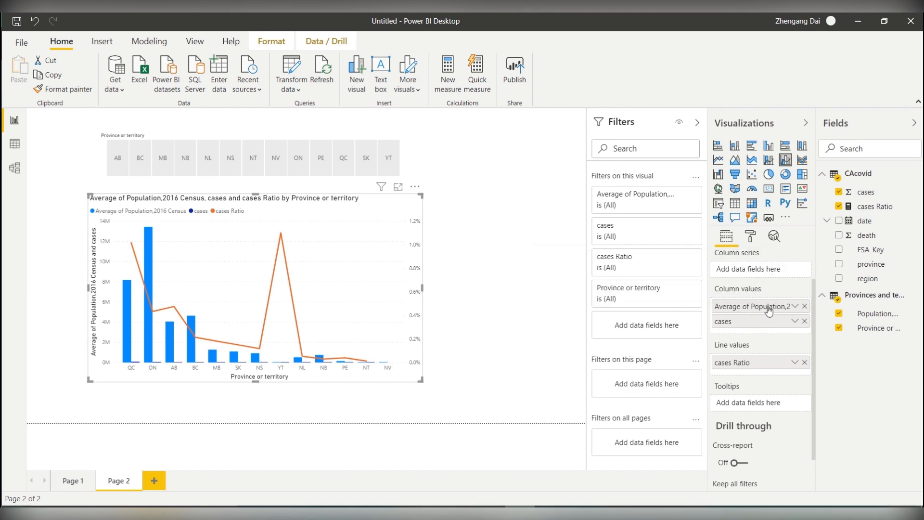
pyautogui.moveTo(768, 311); pyautogui.dragTo(555, 347)
pyautogui.click(804, 306)
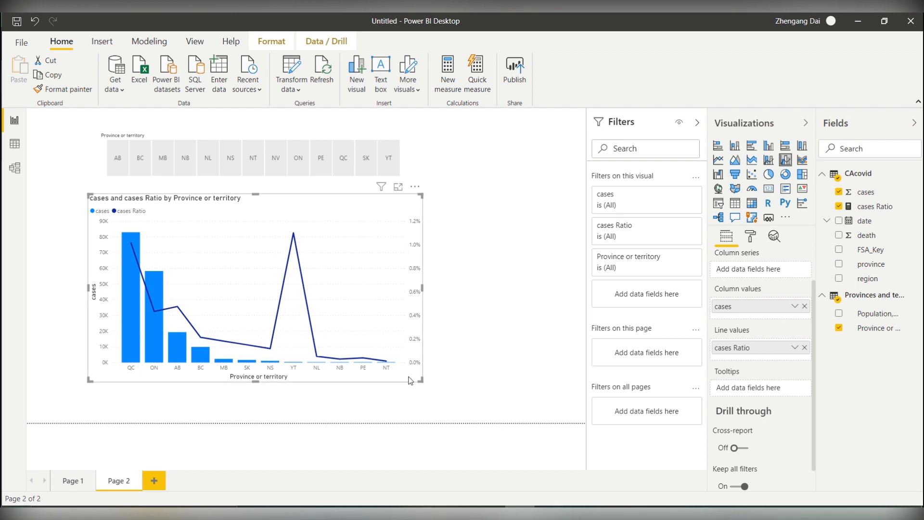
# - Sort the combo chart by cases Ratio in descending order
pyautogui.click(415, 187)
pyautogui.moveTo(445, 285)
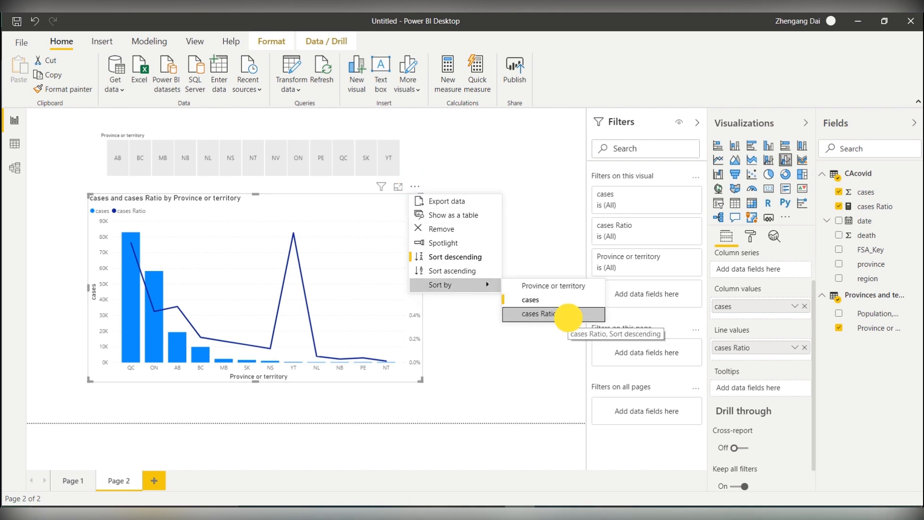
pyautogui.click(553, 314)
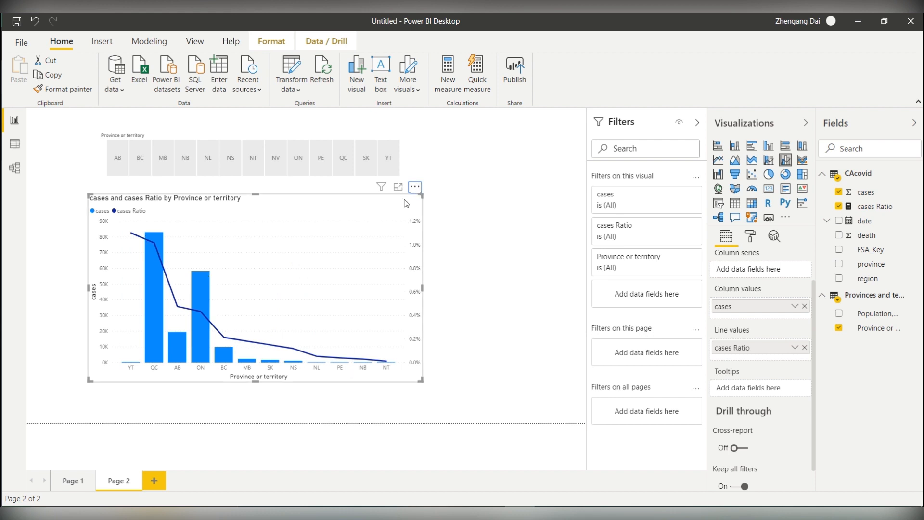
# - Try the dark grey report theme and shift the chart up and left toward the slicer
pyautogui.click(272, 41)
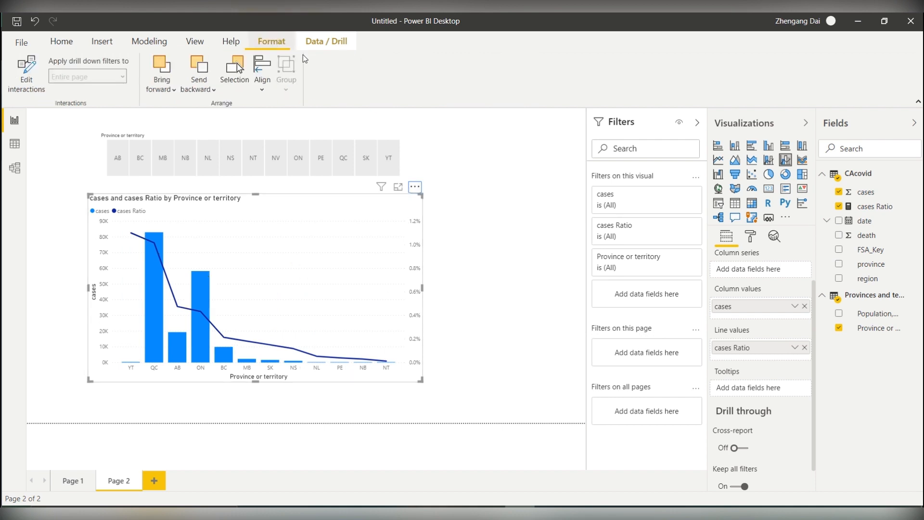
pyautogui.click(195, 43)
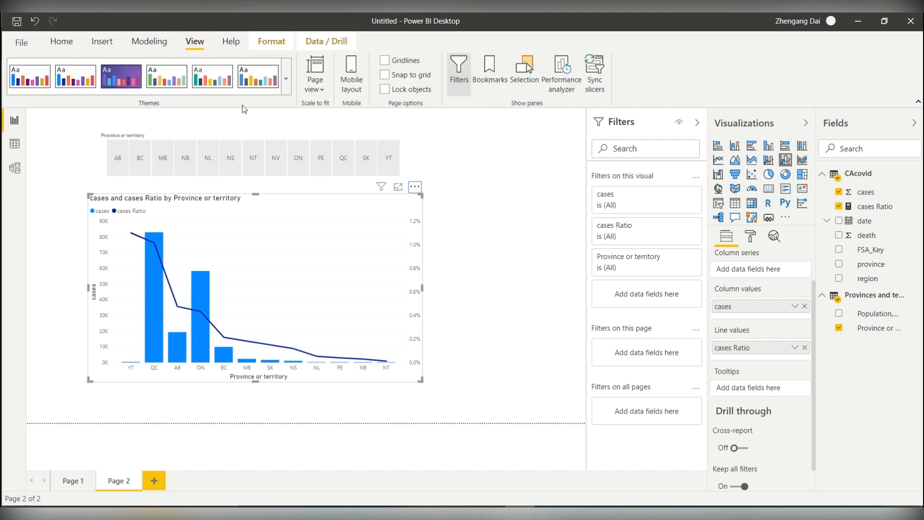
pyautogui.click(286, 87)
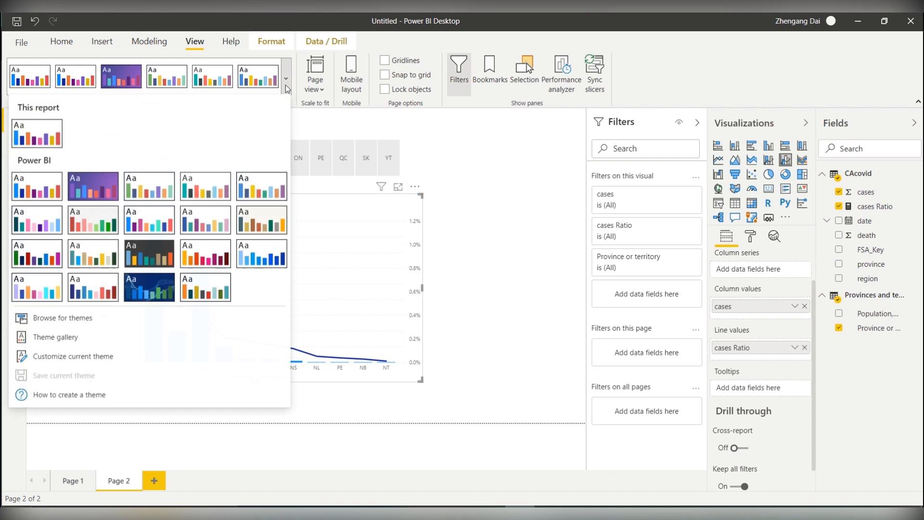
pyautogui.click(150, 253)
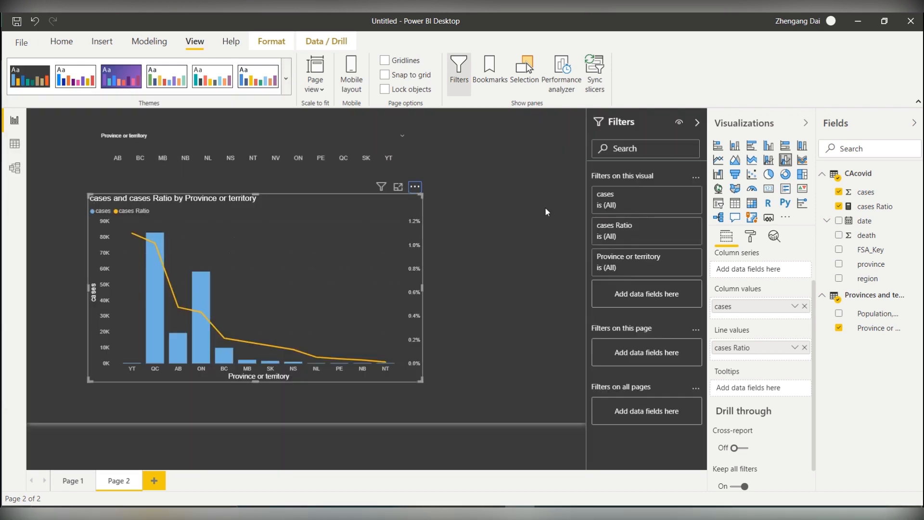
pyautogui.moveTo(318, 207); pyautogui.dragTo(283, 185)
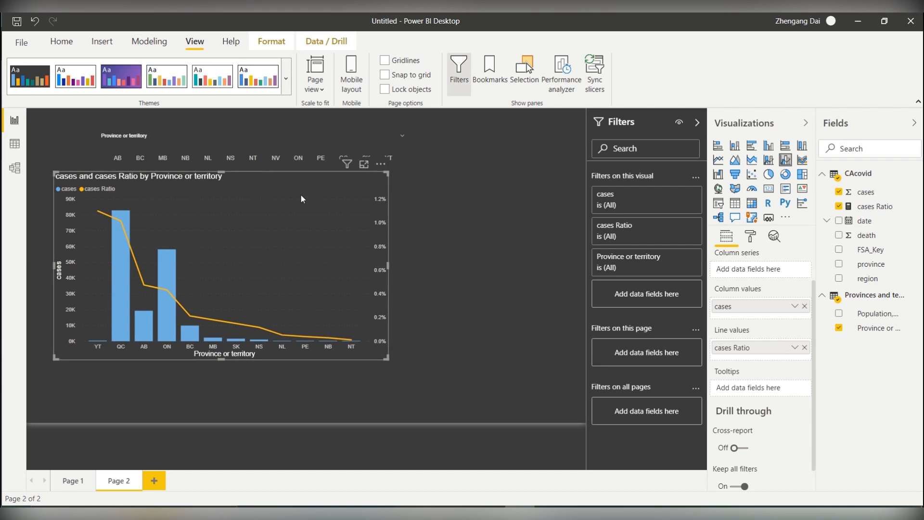
# - Try the light theme with blue columns, then apply the light theme with green columns to the report
pyautogui.click(76, 77)
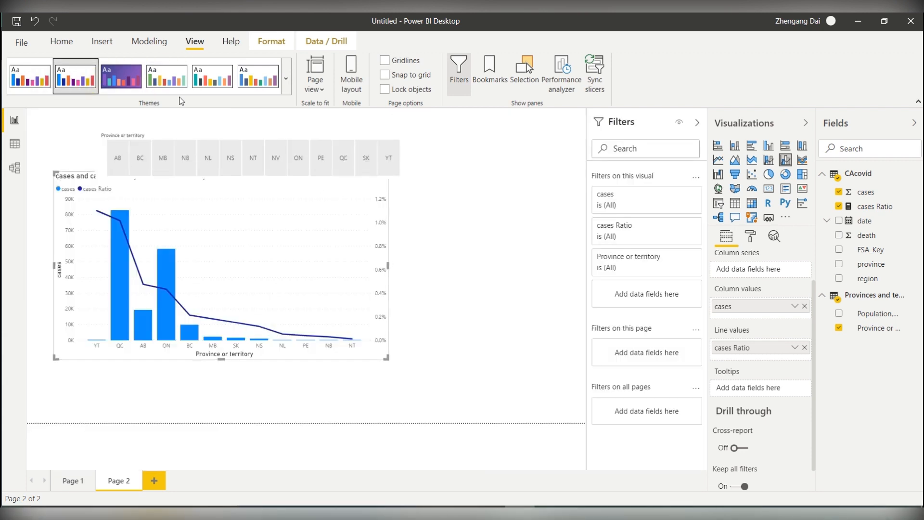
pyautogui.click(167, 77)
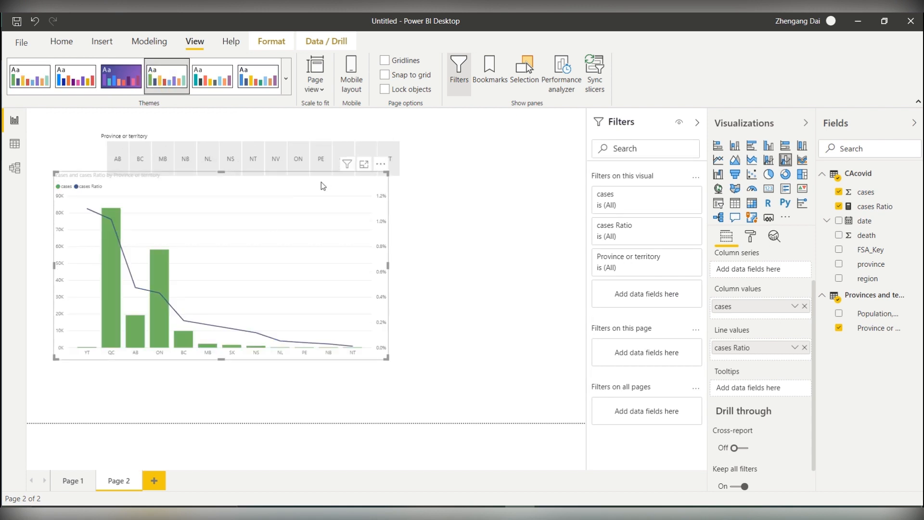
# - Reduce the combo chart's height and position it just below the slicer without overlap
pyautogui.moveTo(312, 183)
pyautogui.mouseDown()
pyautogui.moveTo(317, 198)
pyautogui.moveTo(304, 192)
pyautogui.mouseUp()
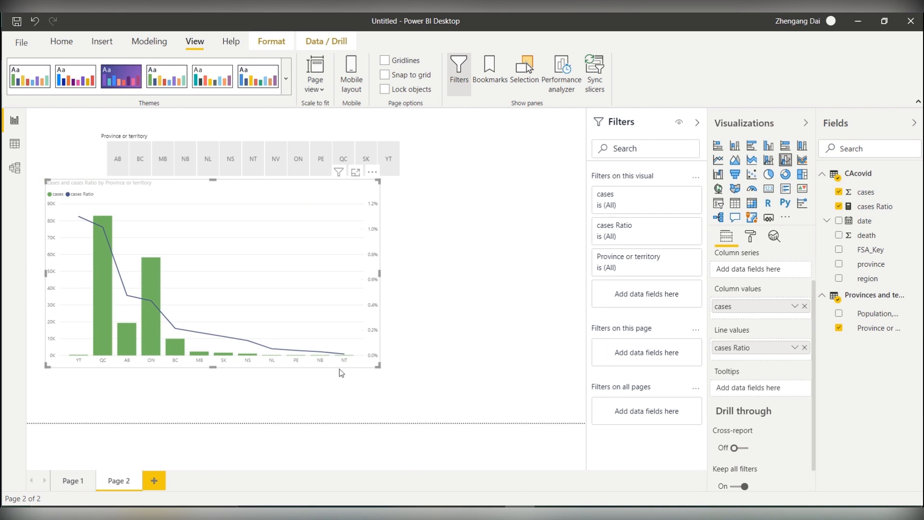
pyautogui.moveTo(212, 367); pyautogui.dragTo(205, 292)
pyautogui.click(455, 282)
pyautogui.moveTo(237, 188); pyautogui.dragTo(266, 202)
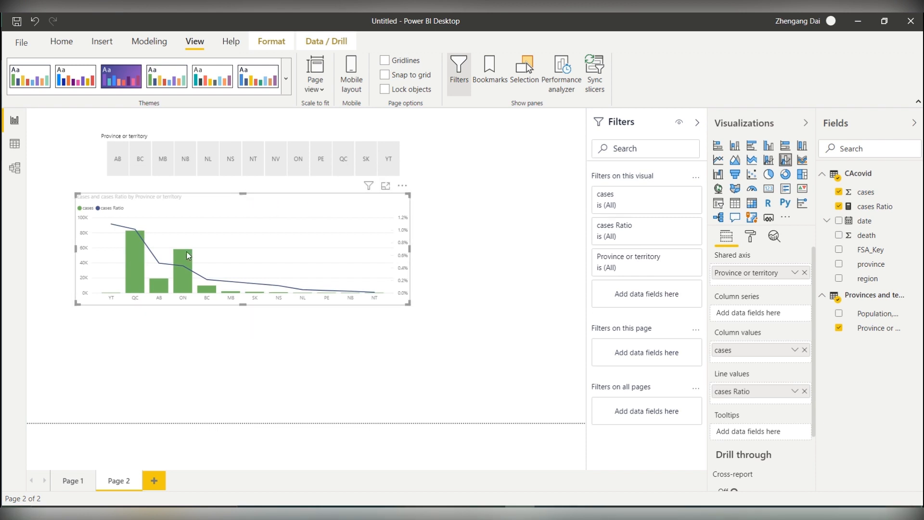
# - Highlight the ON column and the QC column in the chart to inspect them
pyautogui.click(184, 284)
pyautogui.click(138, 288)
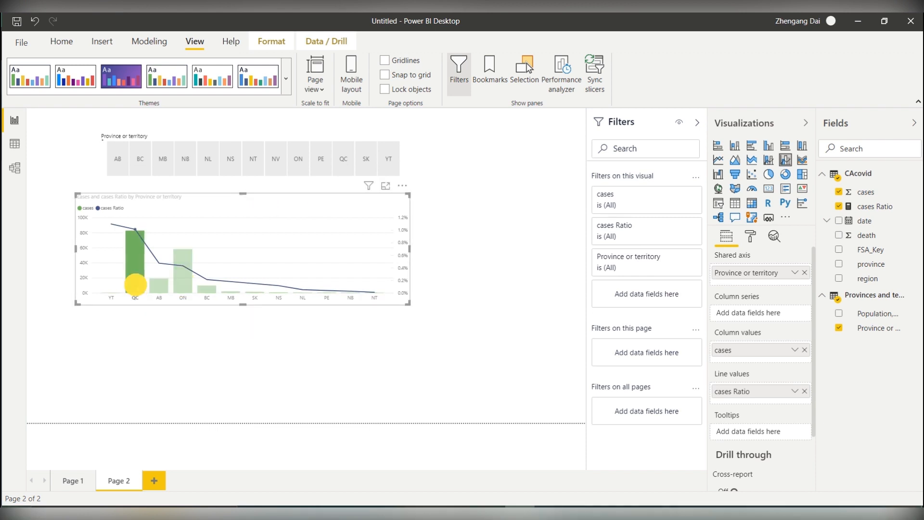
# - Clear the QC column highlight, then filter the chart to NB with the province slicer and clear that selection
pyautogui.click(144, 268)
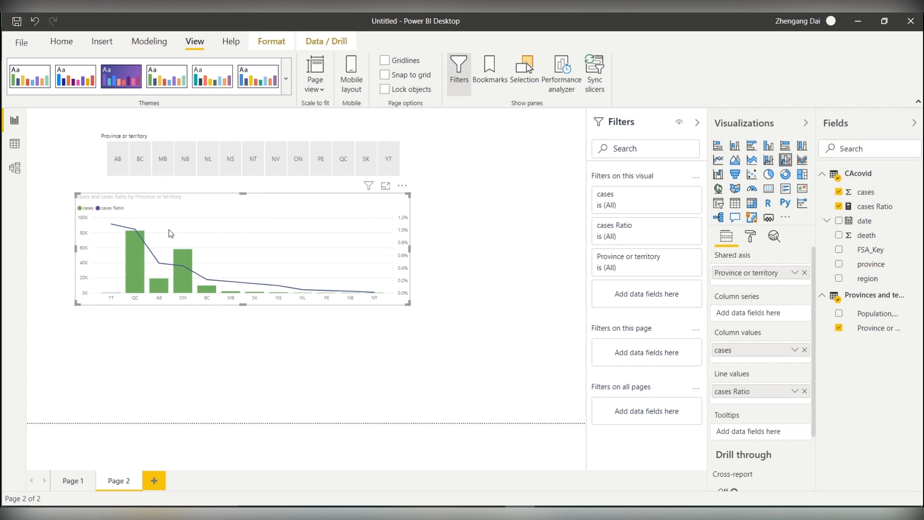
pyautogui.click(190, 161)
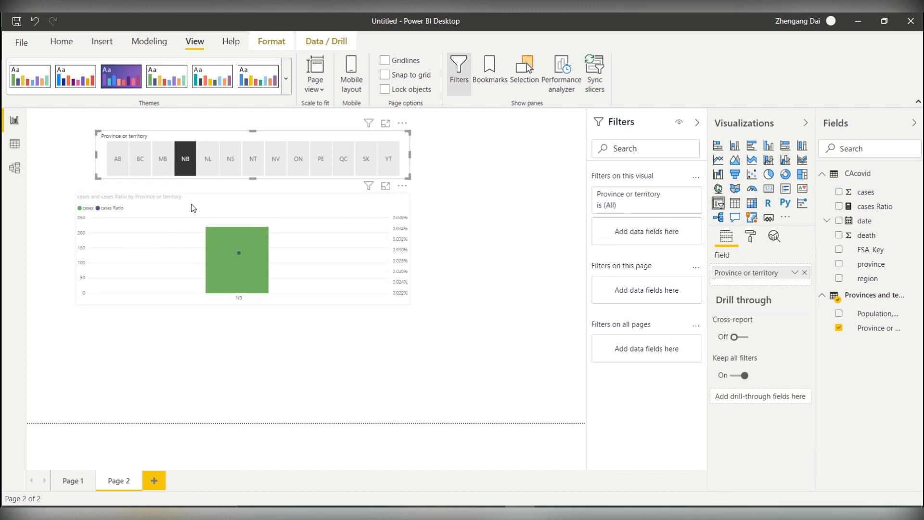
pyautogui.click(185, 161)
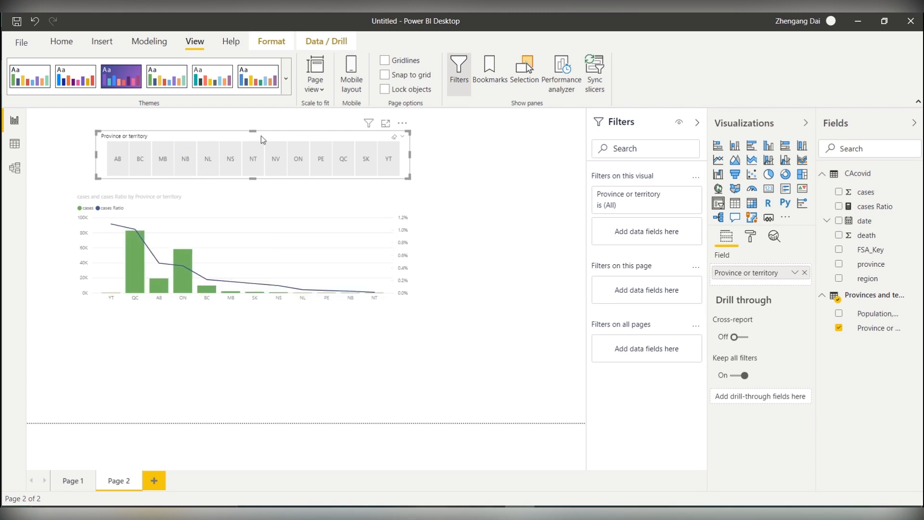
# - Add an ArcGIS map with Province or territory as its location and place it below the combo chart
pyautogui.click(490, 268)
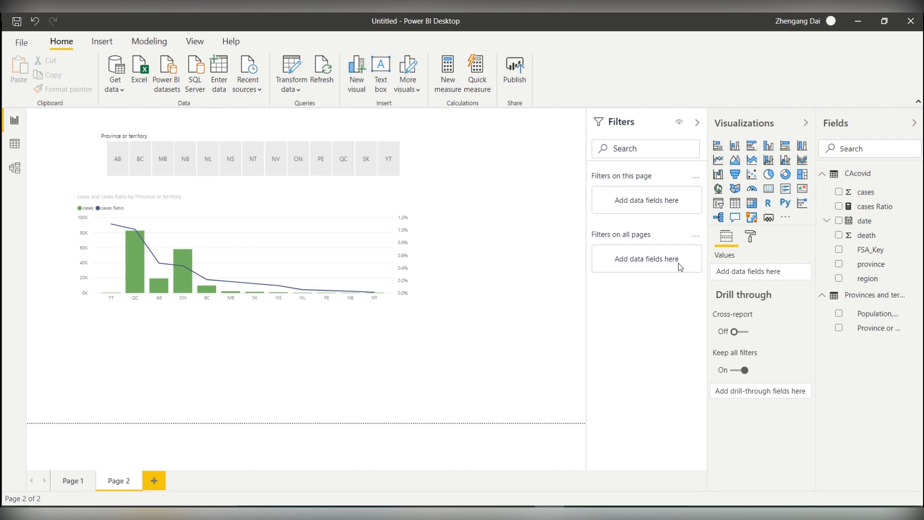
pyautogui.click(757, 221)
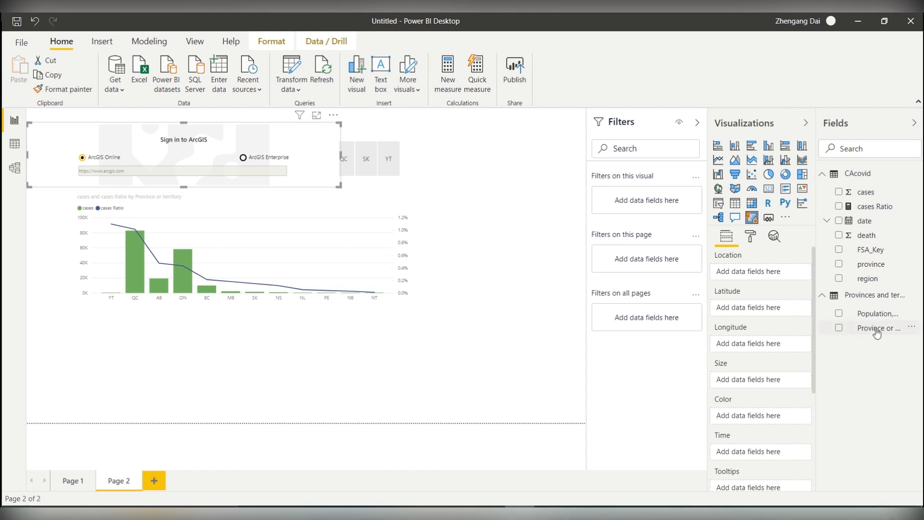
pyautogui.click(839, 328)
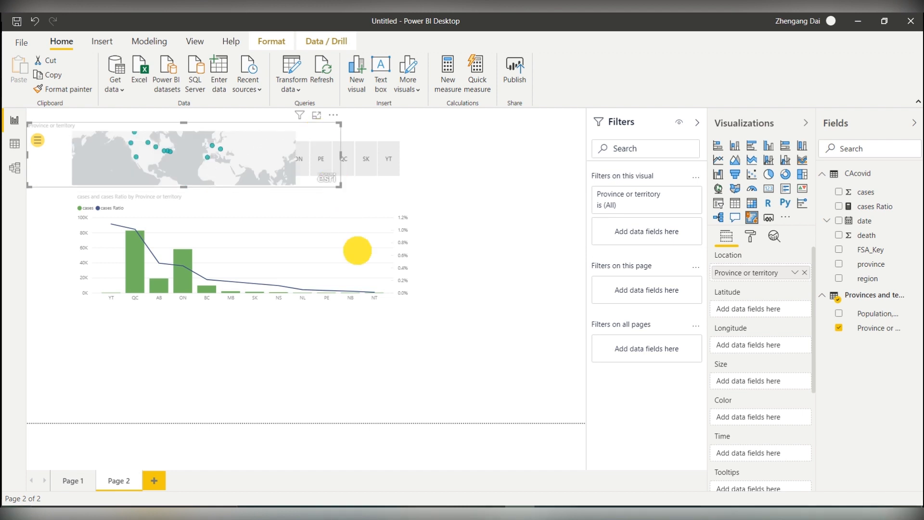
pyautogui.moveTo(319, 130); pyautogui.dragTo(399, 337)
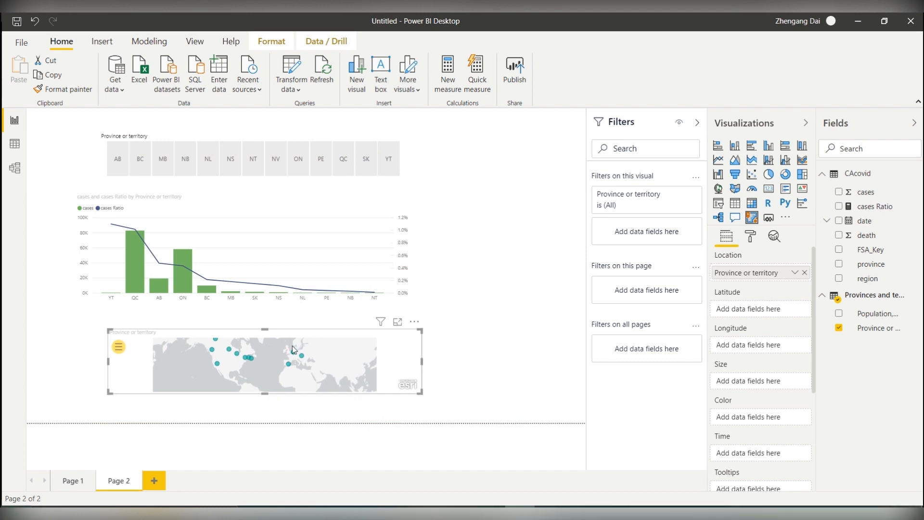
# - Show the map in focus mode and open the location type settings of its Province or territory layer
pyautogui.click(398, 325)
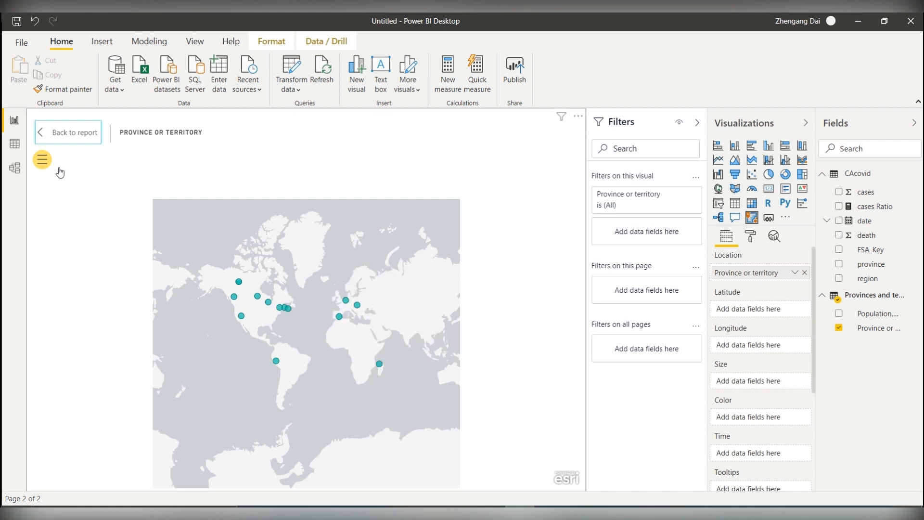
pyautogui.click(43, 160)
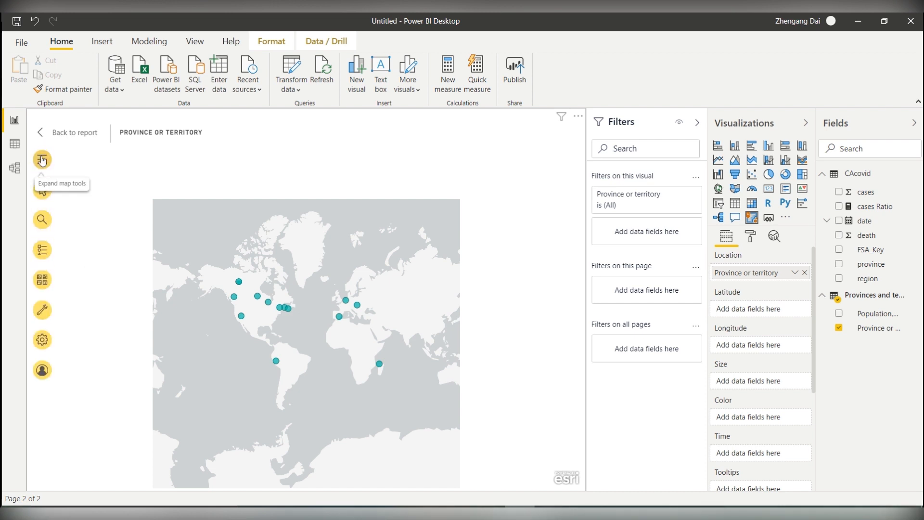
pyautogui.click(45, 341)
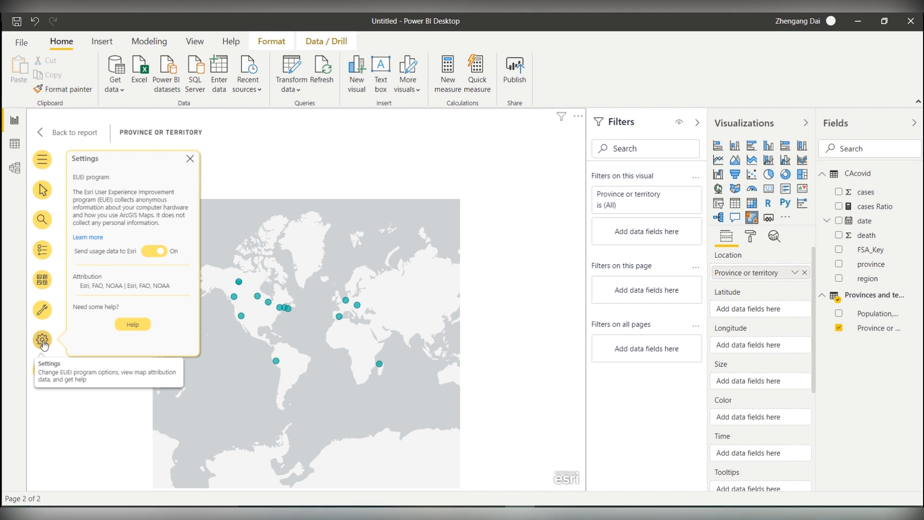
pyautogui.click(45, 247)
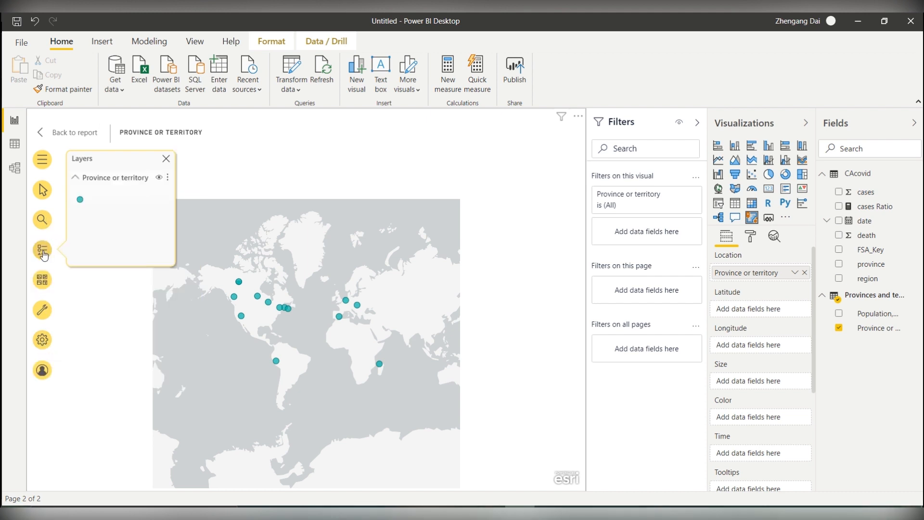
pyautogui.click(167, 179)
pyautogui.click(167, 178)
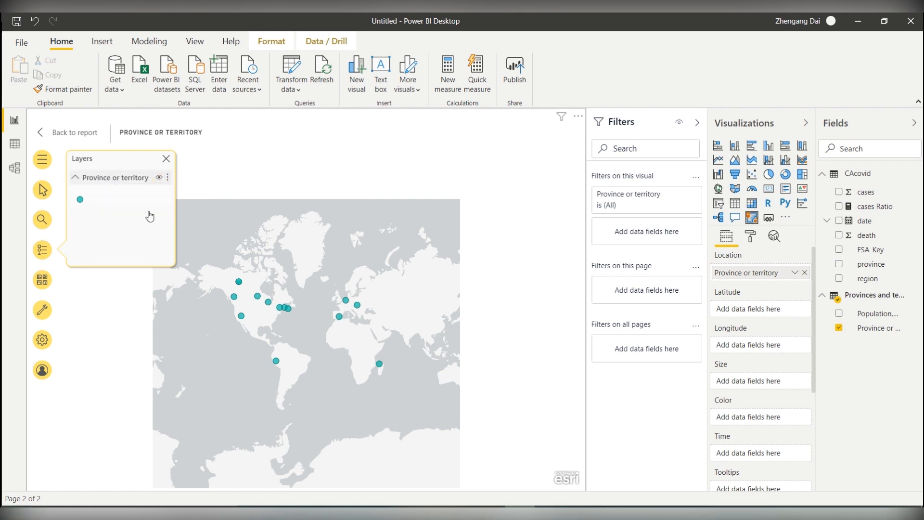
pyautogui.click(167, 177)
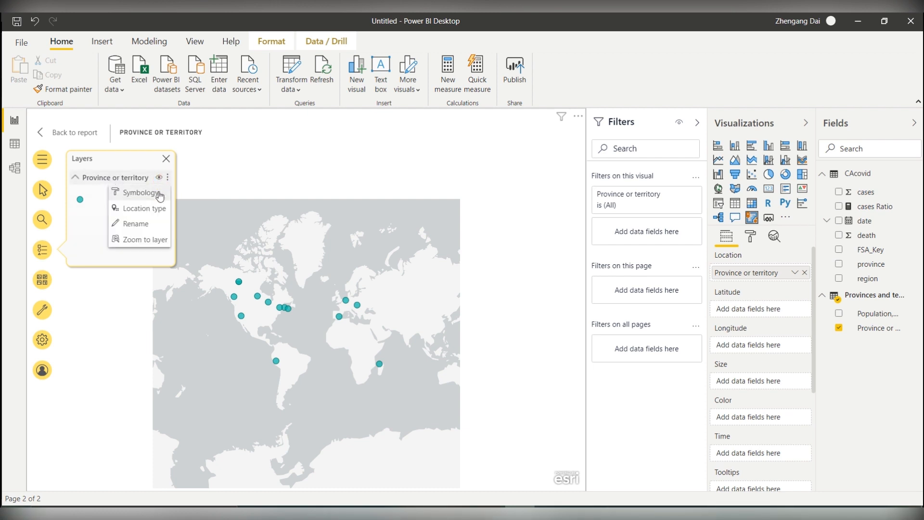
pyautogui.click(137, 212)
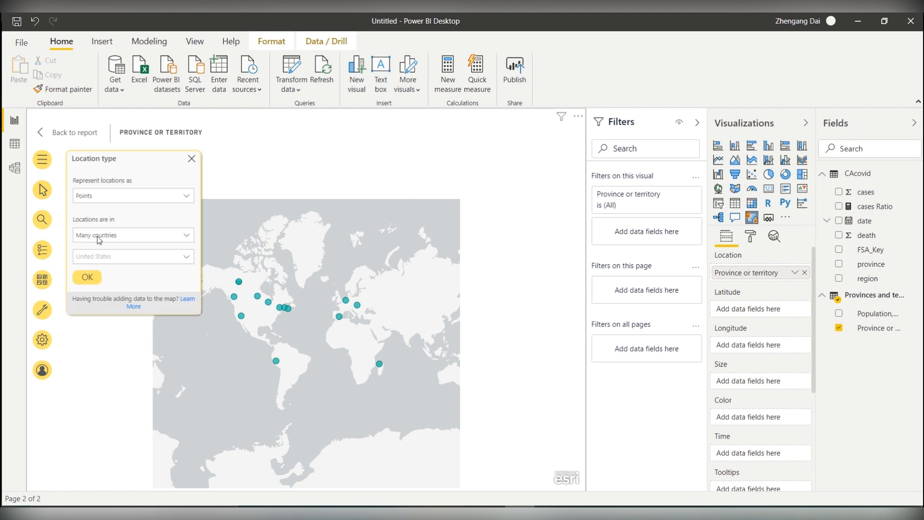
# - Restrict the map layer's locations to one country, Canada, and close the location type settings
pyautogui.click(188, 236)
pyautogui.click(156, 256)
pyautogui.click(156, 259)
pyautogui.scroll(5, 125, 371)
pyautogui.scroll(10, 133, 410)
pyautogui.moveTo(189, 366); pyautogui.dragTo(195, 316)
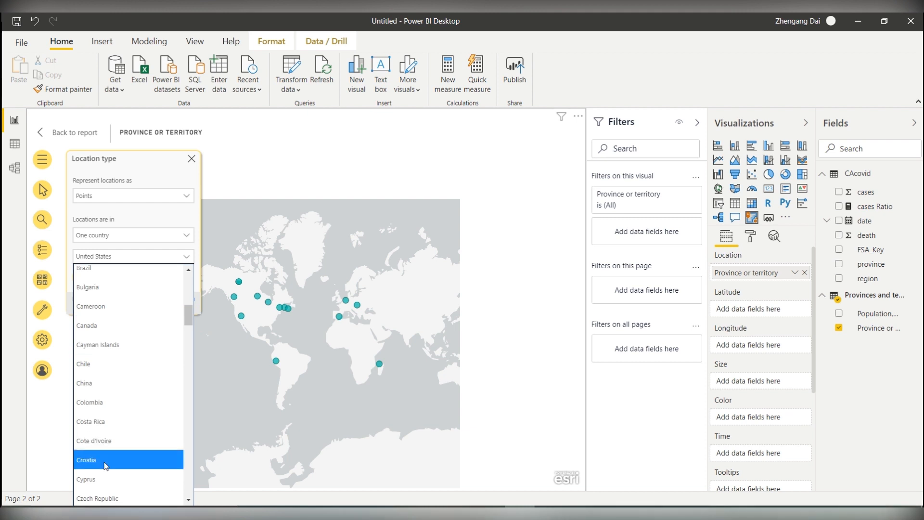
pyautogui.click(126, 326)
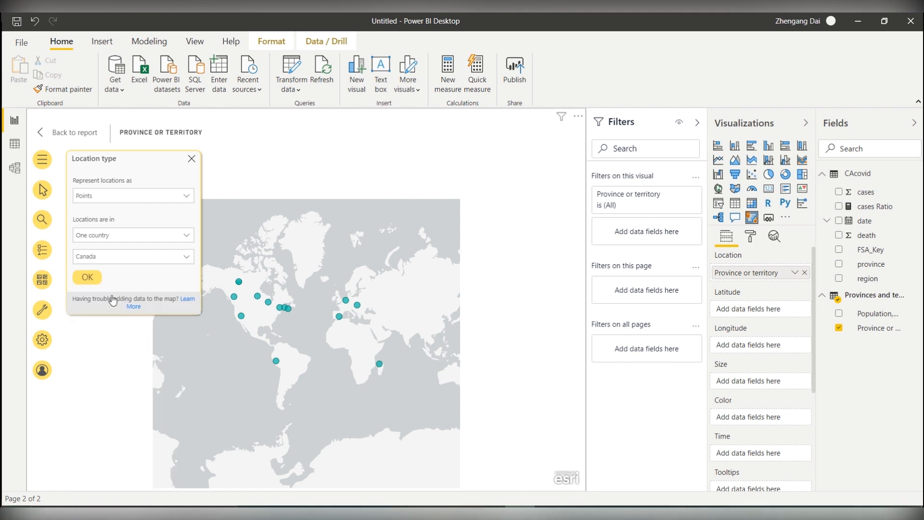
pyautogui.click(88, 278)
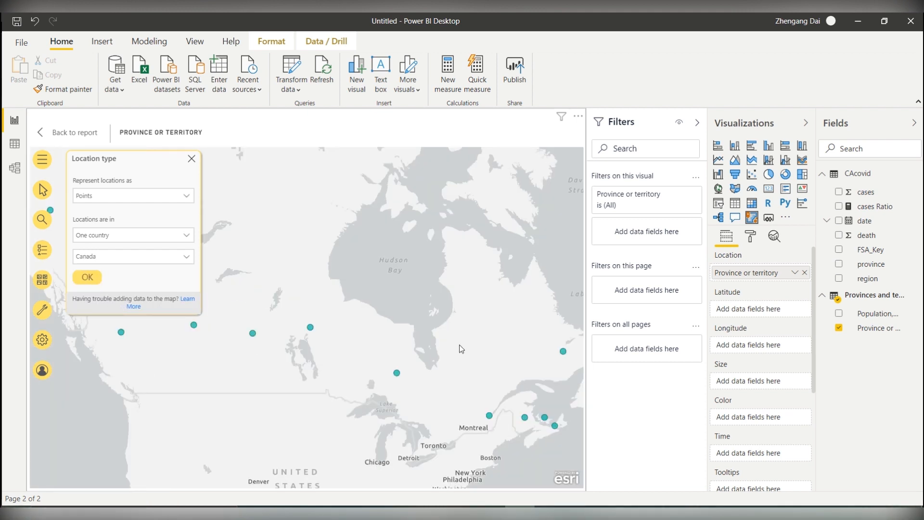
pyautogui.scroll(-2, 493, 302)
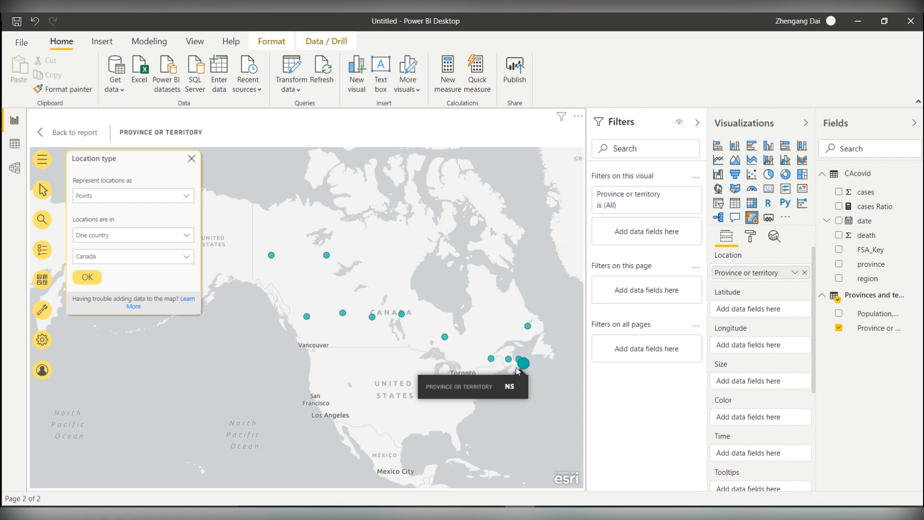
pyautogui.click(198, 164)
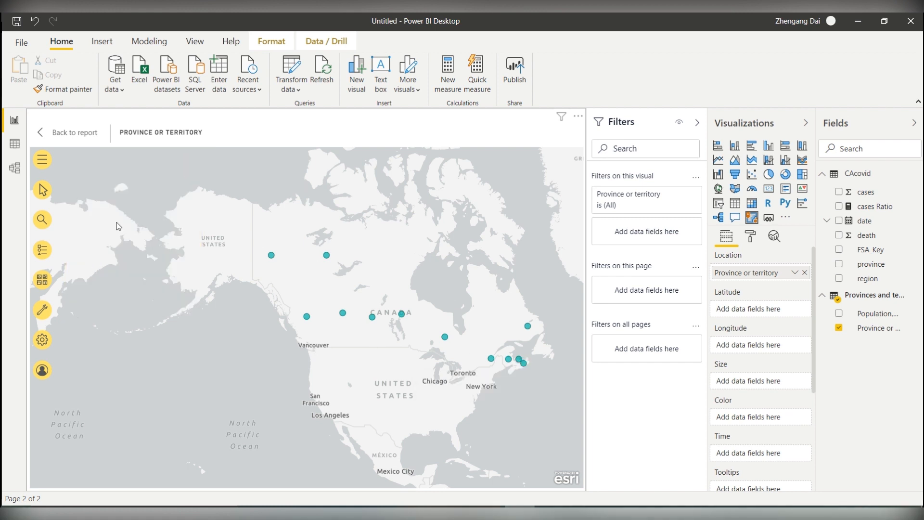
# - Compare the OpenStreetMap and Streets basemaps, then apply OpenStreetMap to the map
pyautogui.click(41, 283)
pyautogui.click(113, 359)
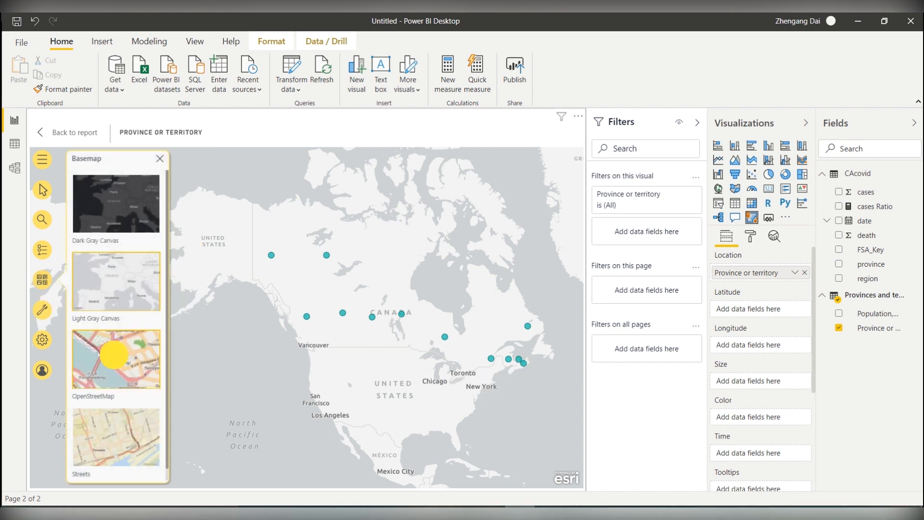
pyautogui.click(114, 426)
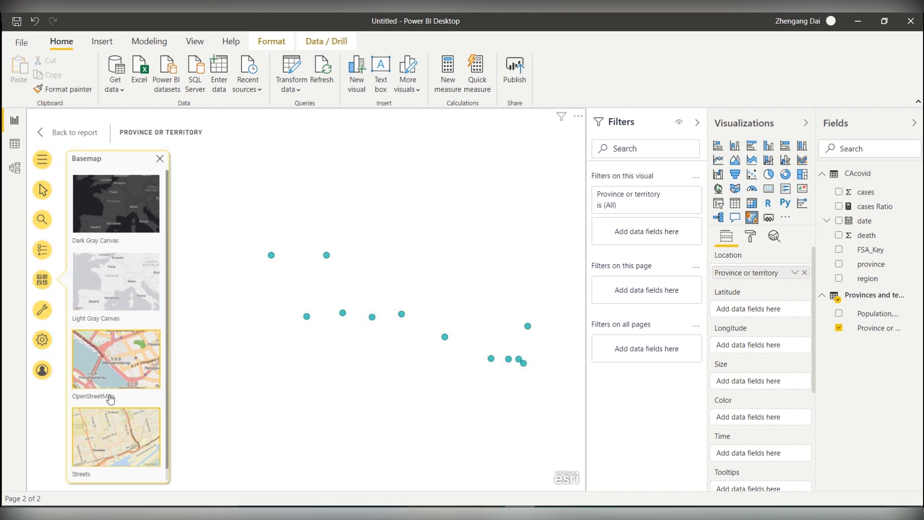
pyautogui.click(132, 347)
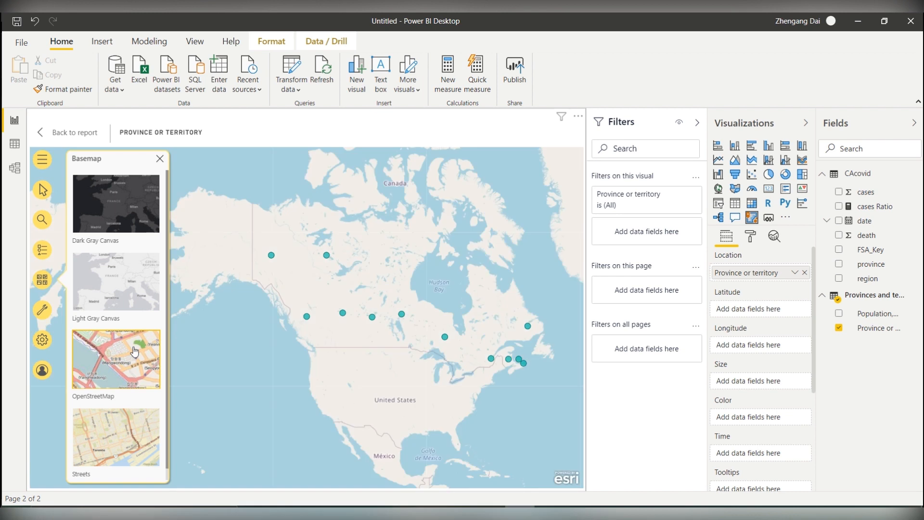
pyautogui.scroll(-1, 130, 392)
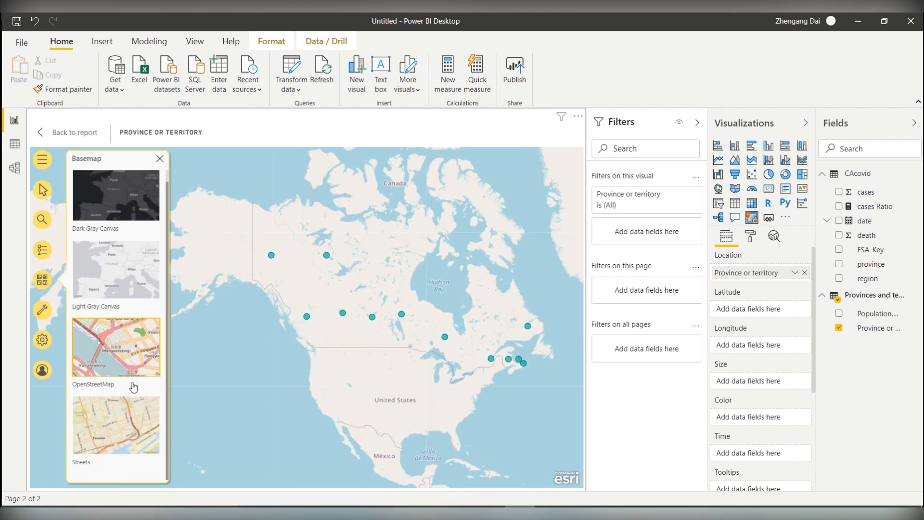
pyautogui.click(118, 430)
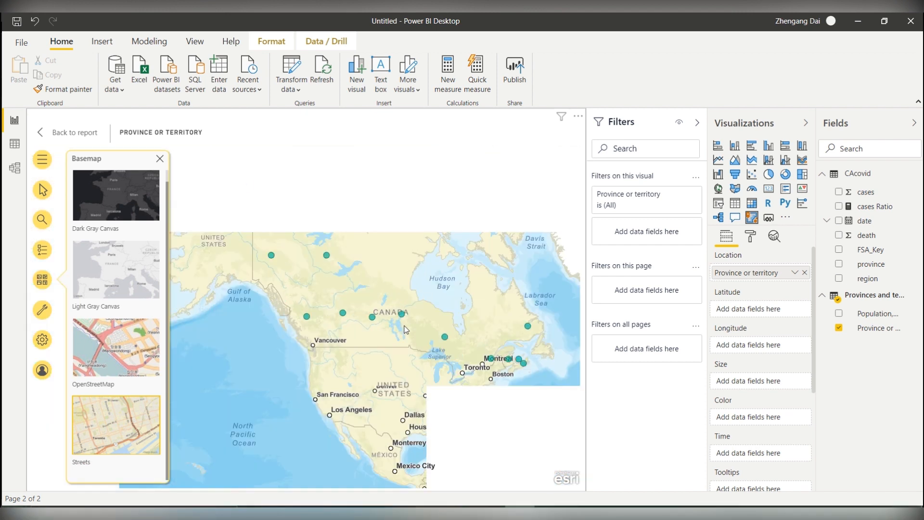
pyautogui.click(155, 366)
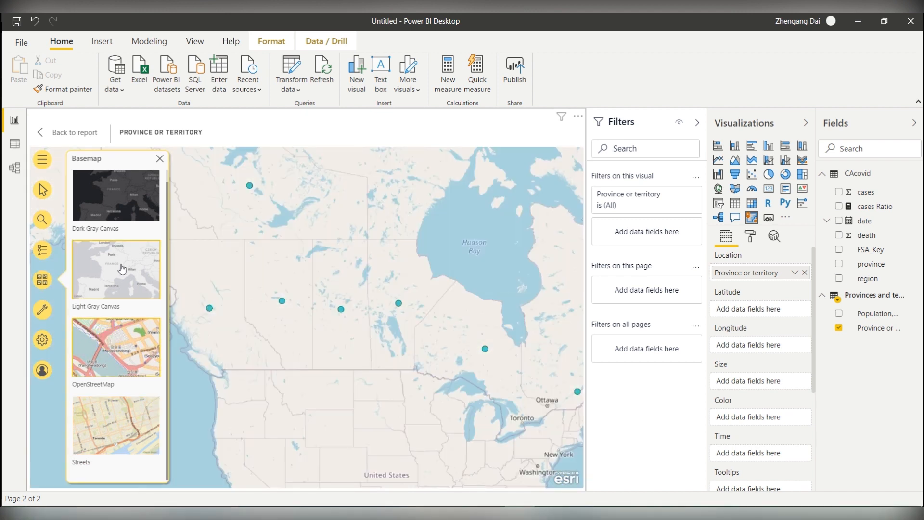
pyautogui.scroll(1, 122, 270)
pyautogui.click(159, 159)
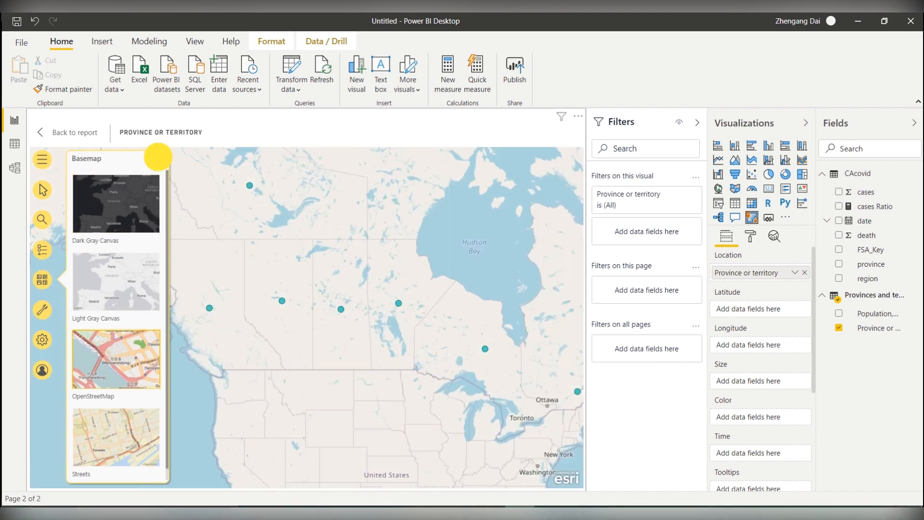
# - Size the map's province points by cases and color them by cases Ratio
pyautogui.moveTo(476, 270); pyautogui.dragTo(404, 251)
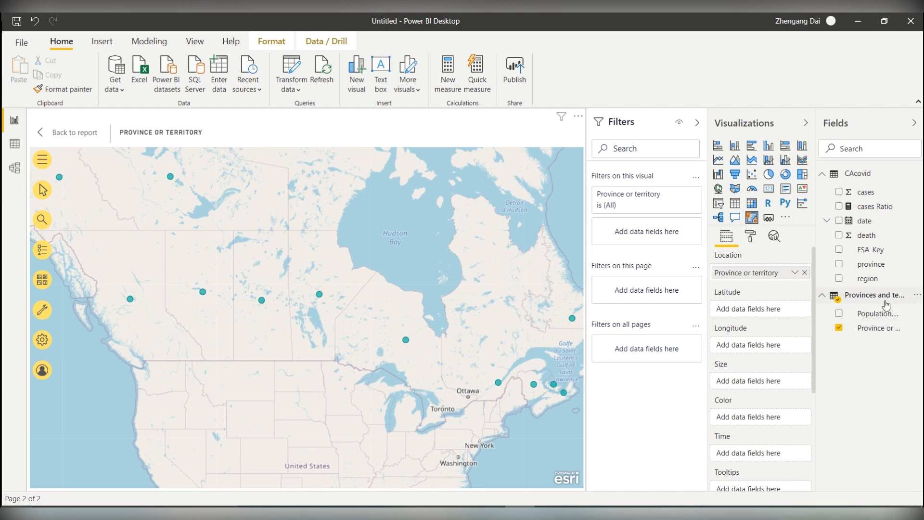
pyautogui.moveTo(878, 191); pyautogui.dragTo(775, 377)
pyautogui.moveTo(882, 195); pyautogui.dragTo(774, 386)
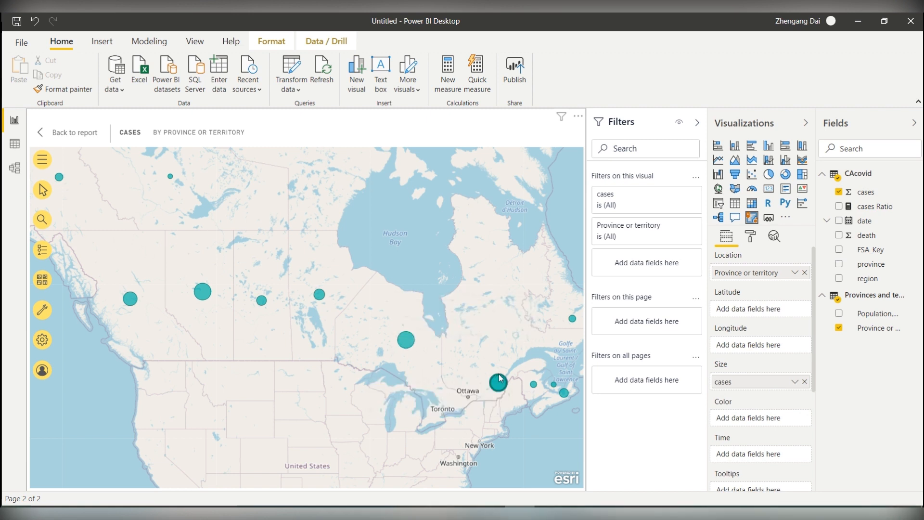
pyautogui.moveTo(498, 385)
pyautogui.moveTo(204, 297)
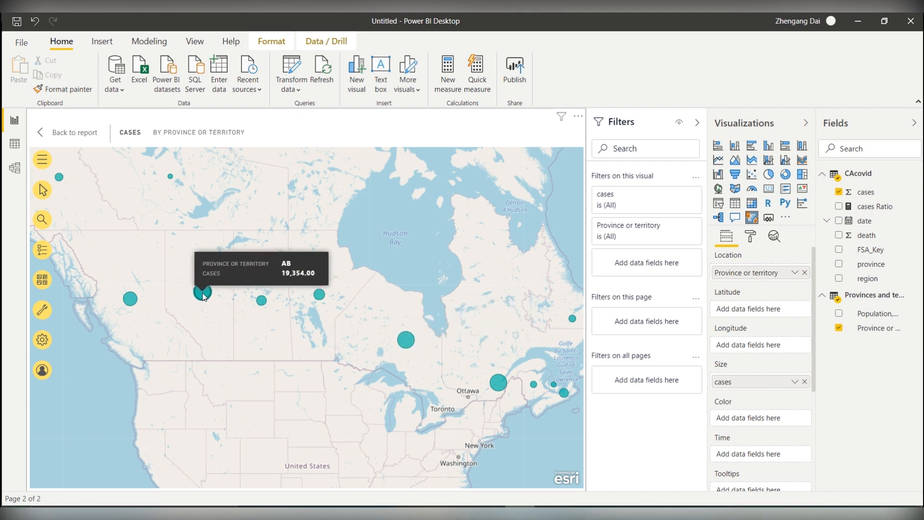
pyautogui.moveTo(128, 301)
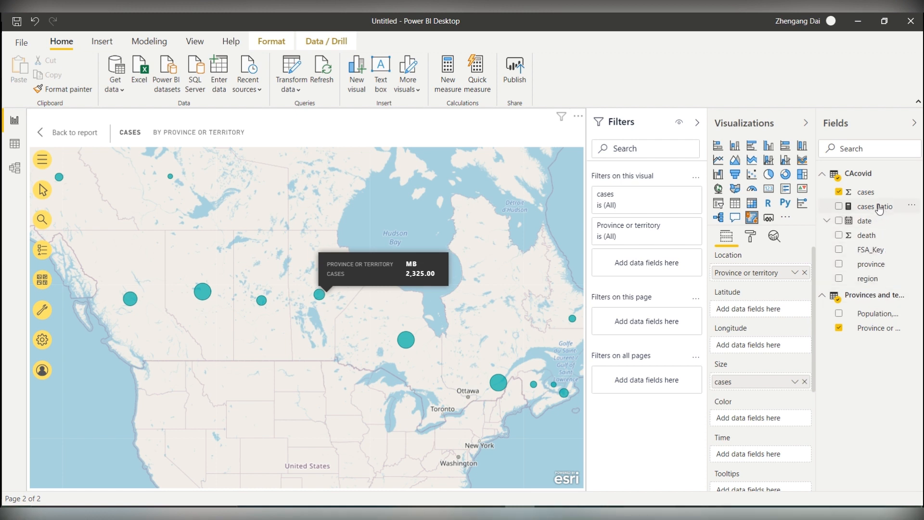
pyautogui.moveTo(880, 209); pyautogui.dragTo(773, 417)
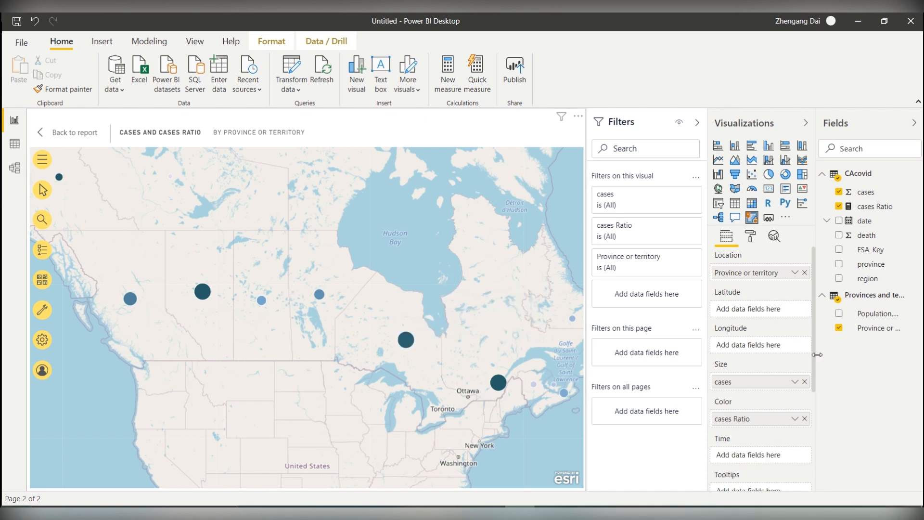
# - Add date as the map's time field, then play its timeline, try the range end at October 8, 2020, and pause playback
pyautogui.moveTo(867, 221); pyautogui.dragTo(773, 455)
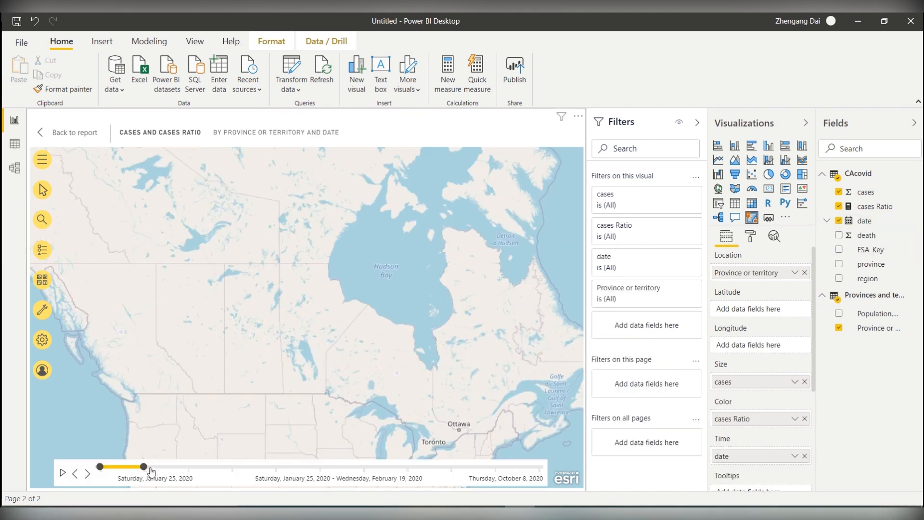
pyautogui.click(62, 474)
pyautogui.moveTo(145, 467); pyautogui.dragTo(538, 467)
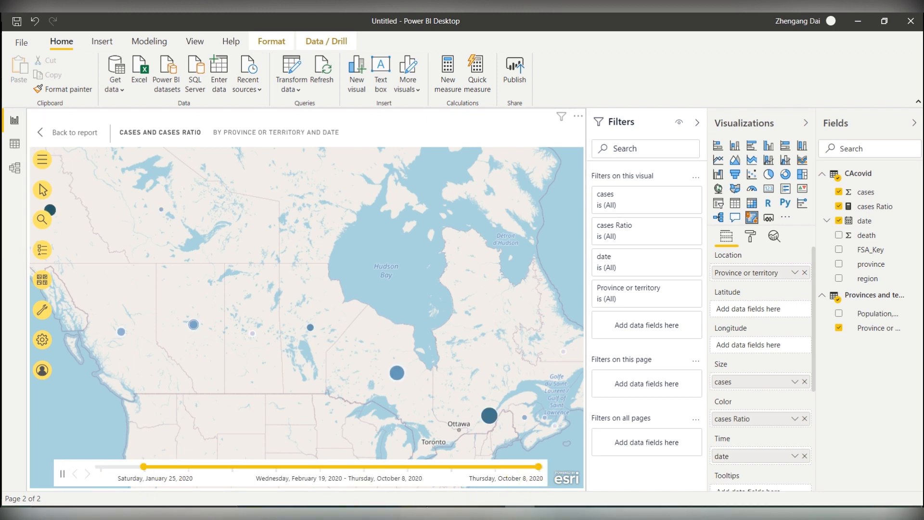
pyautogui.click(75, 474)
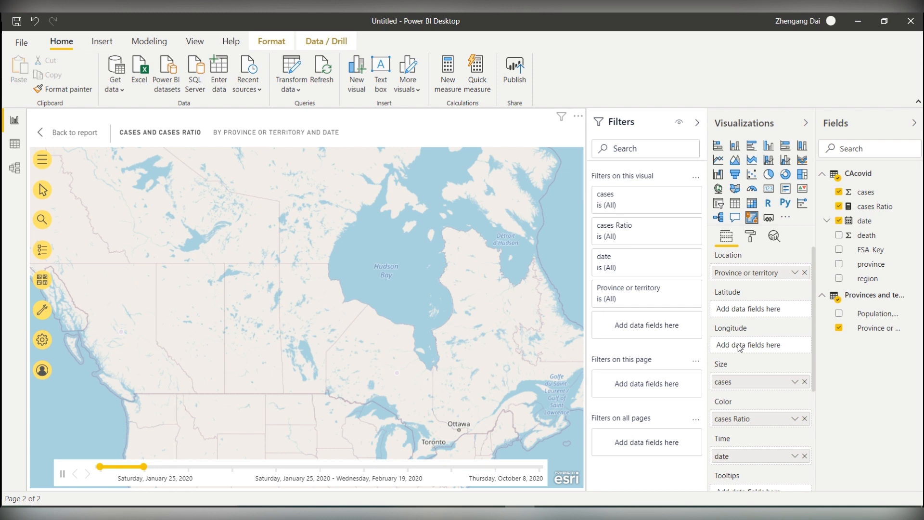
pyautogui.click(62, 474)
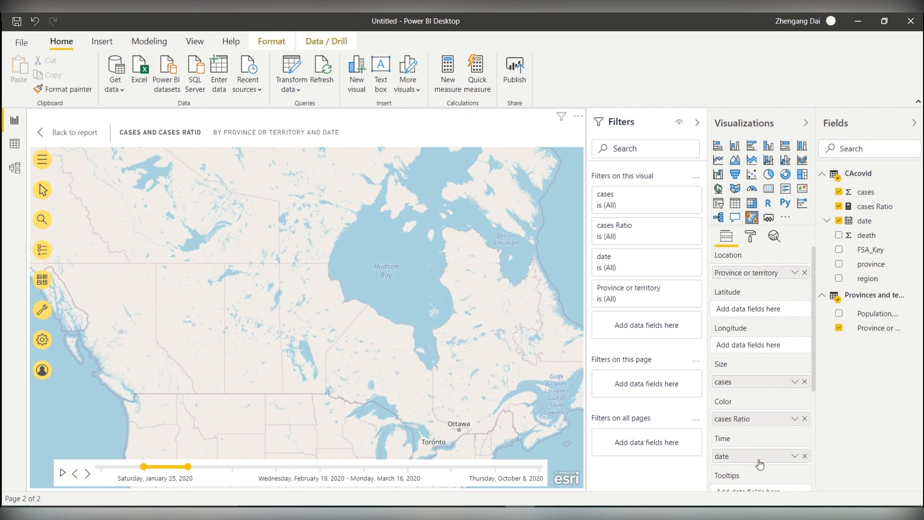
# - Remove date from the map's time field, return to the report page and enlarge the map below the combo chart
pyautogui.click(805, 456)
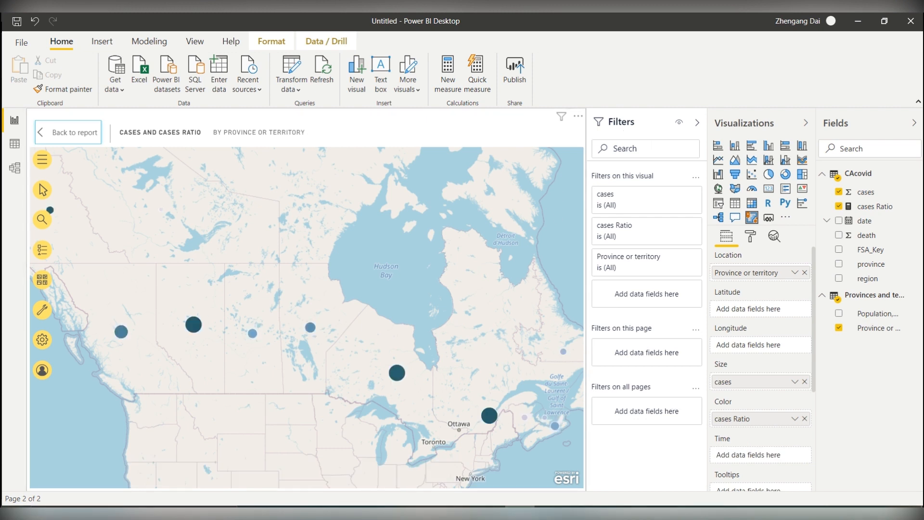
pyautogui.click(97, 133)
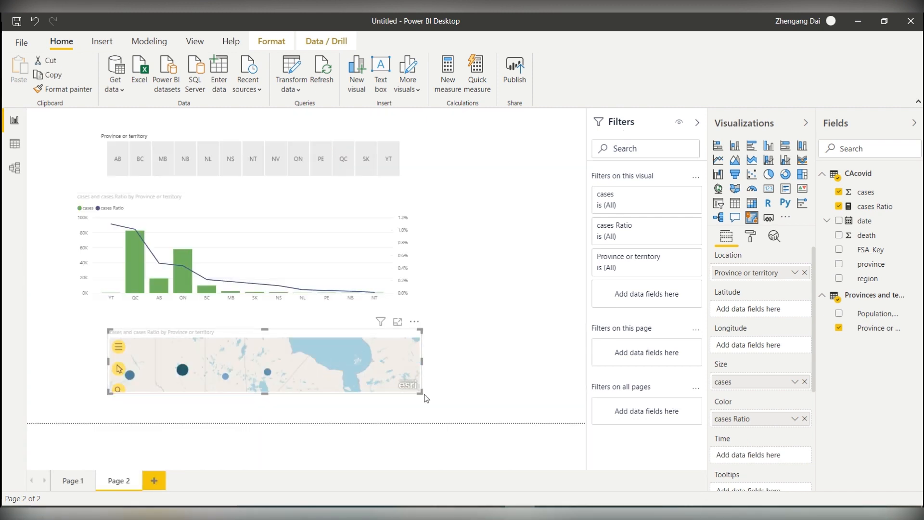
pyautogui.moveTo(421, 393); pyautogui.dragTo(485, 415)
pyautogui.moveTo(296, 330); pyautogui.dragTo(295, 302)
pyautogui.moveTo(297, 417); pyautogui.dragTo(294, 422)
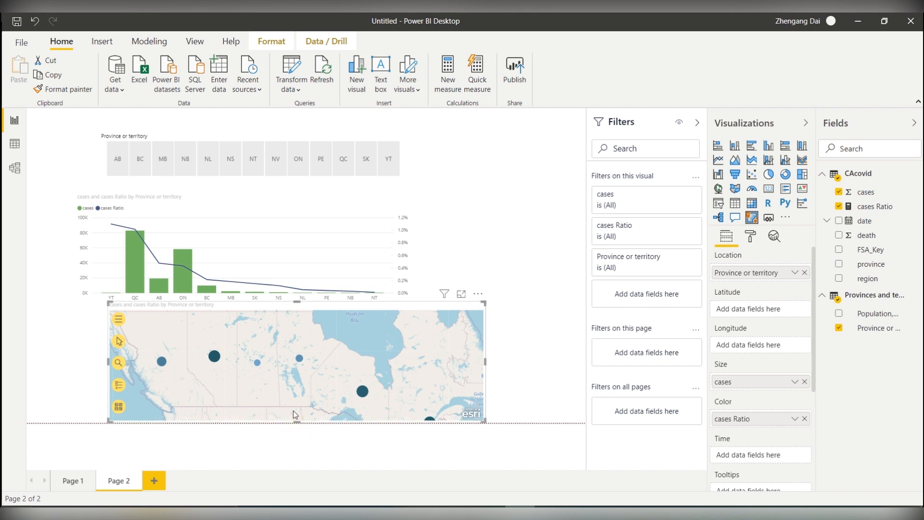
# - Move the combo chart and the province slicer up the page and extend the map's upper edge to meet the chart
pyautogui.click(218, 201)
pyautogui.moveTo(219, 201); pyautogui.dragTo(196, 188)
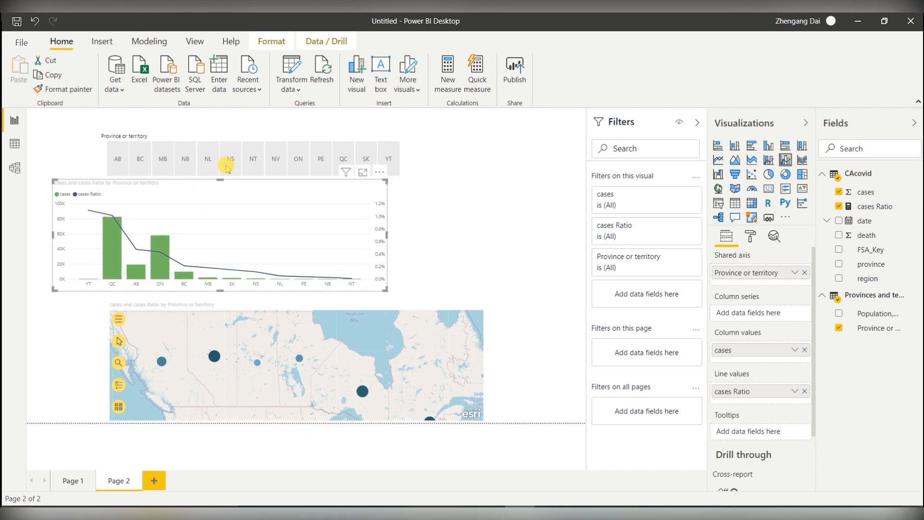
pyautogui.moveTo(237, 126); pyautogui.dragTo(239, 115)
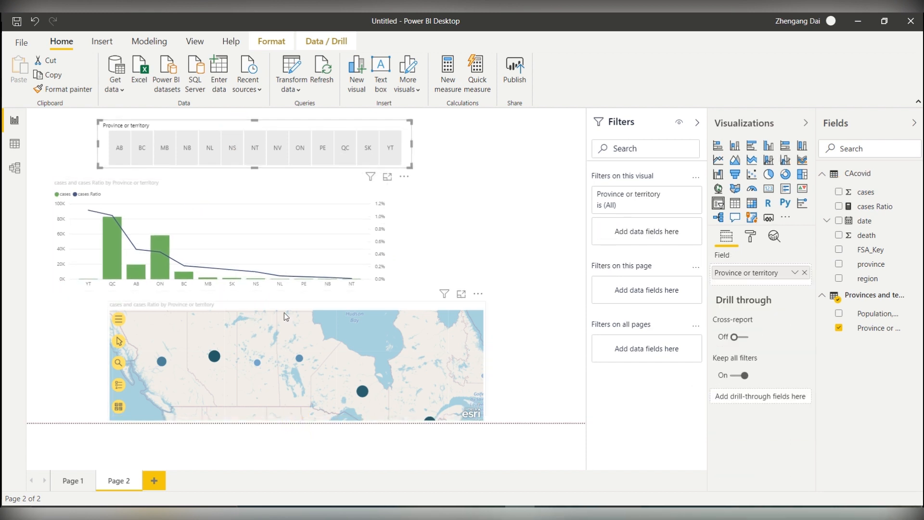
pyautogui.moveTo(301, 300); pyautogui.dragTo(298, 294)
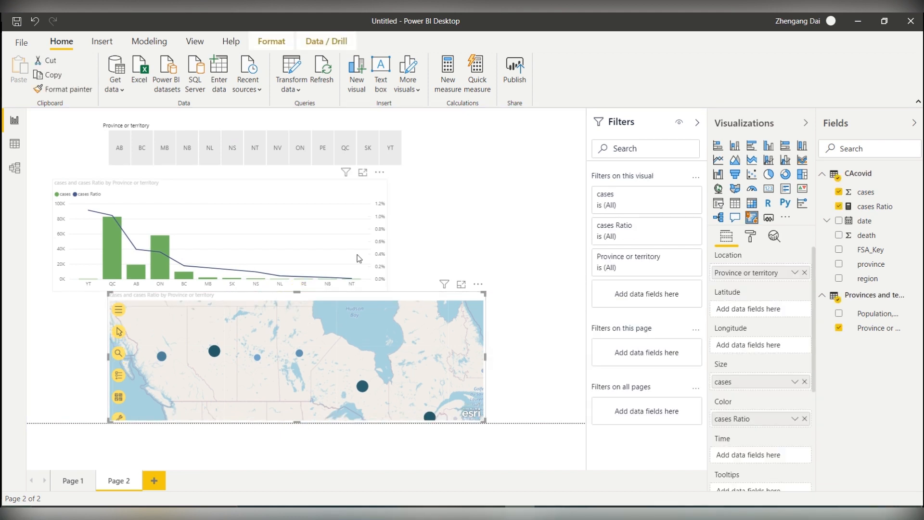
# - Shrink the combo chart and place it beside the province slicer, then move the map up beneath the slicer and enlarge it
pyautogui.moveTo(285, 182); pyautogui.dragTo(465, 173)
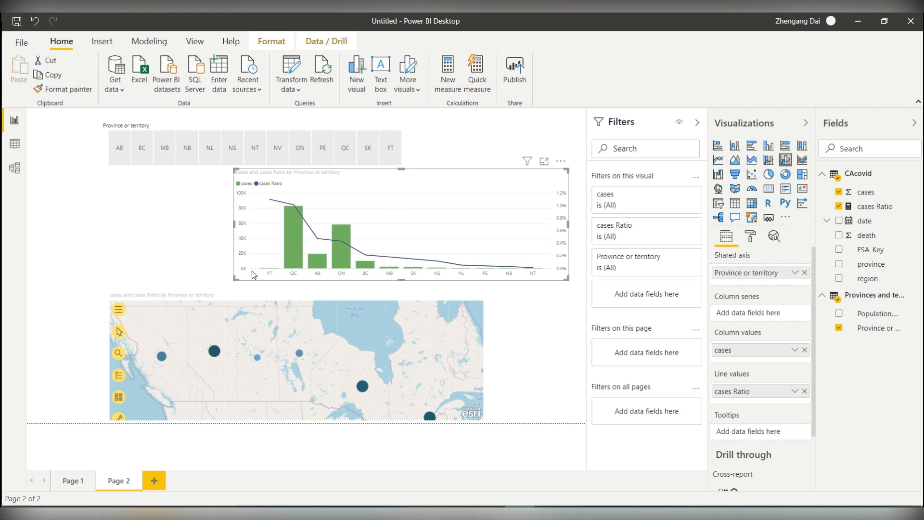
pyautogui.moveTo(241, 277); pyautogui.dragTo(398, 251)
pyautogui.moveTo(369, 303); pyautogui.dragTo(302, 223)
pyautogui.moveTo(416, 340); pyautogui.dragTo(468, 371)
pyautogui.moveTo(356, 217); pyautogui.dragTo(343, 222)
pyautogui.moveTo(505, 174); pyautogui.dragTo(524, 138)
pyautogui.moveTo(353, 222); pyautogui.dragTo(368, 221)
pyautogui.click(523, 262)
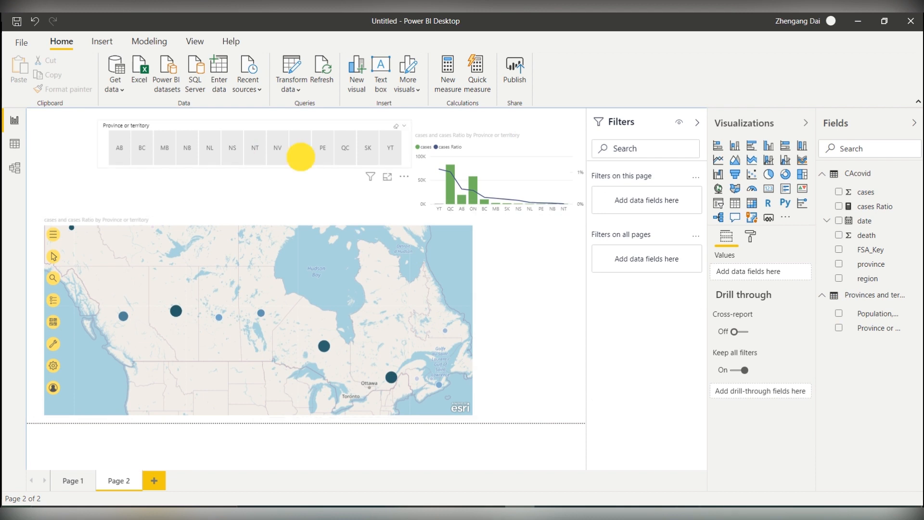
# - Test the province slicer by filtering the page to ON, then clear the selection
pyautogui.click(301, 157)
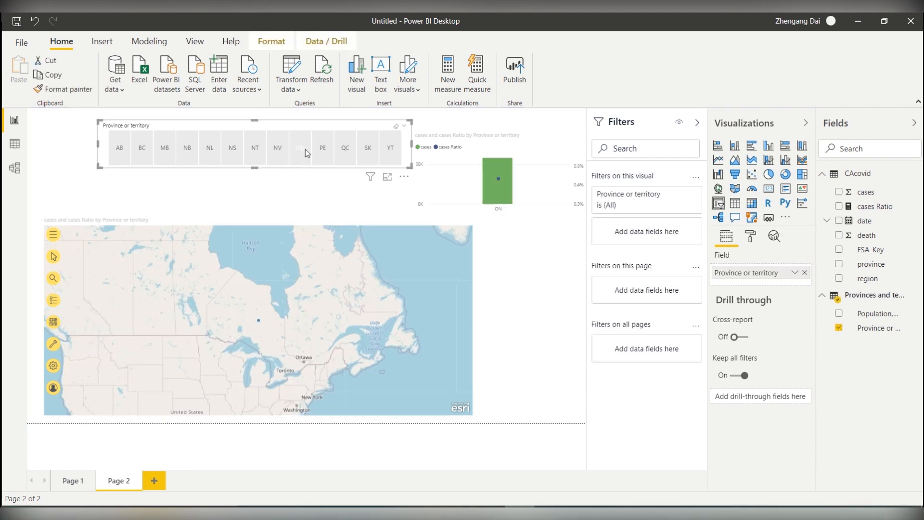
pyautogui.click(305, 149)
pyautogui.click(518, 344)
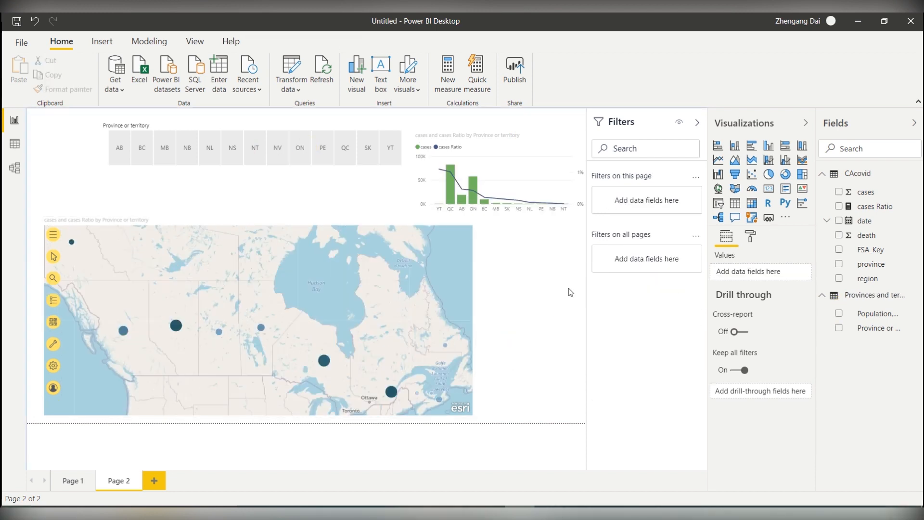